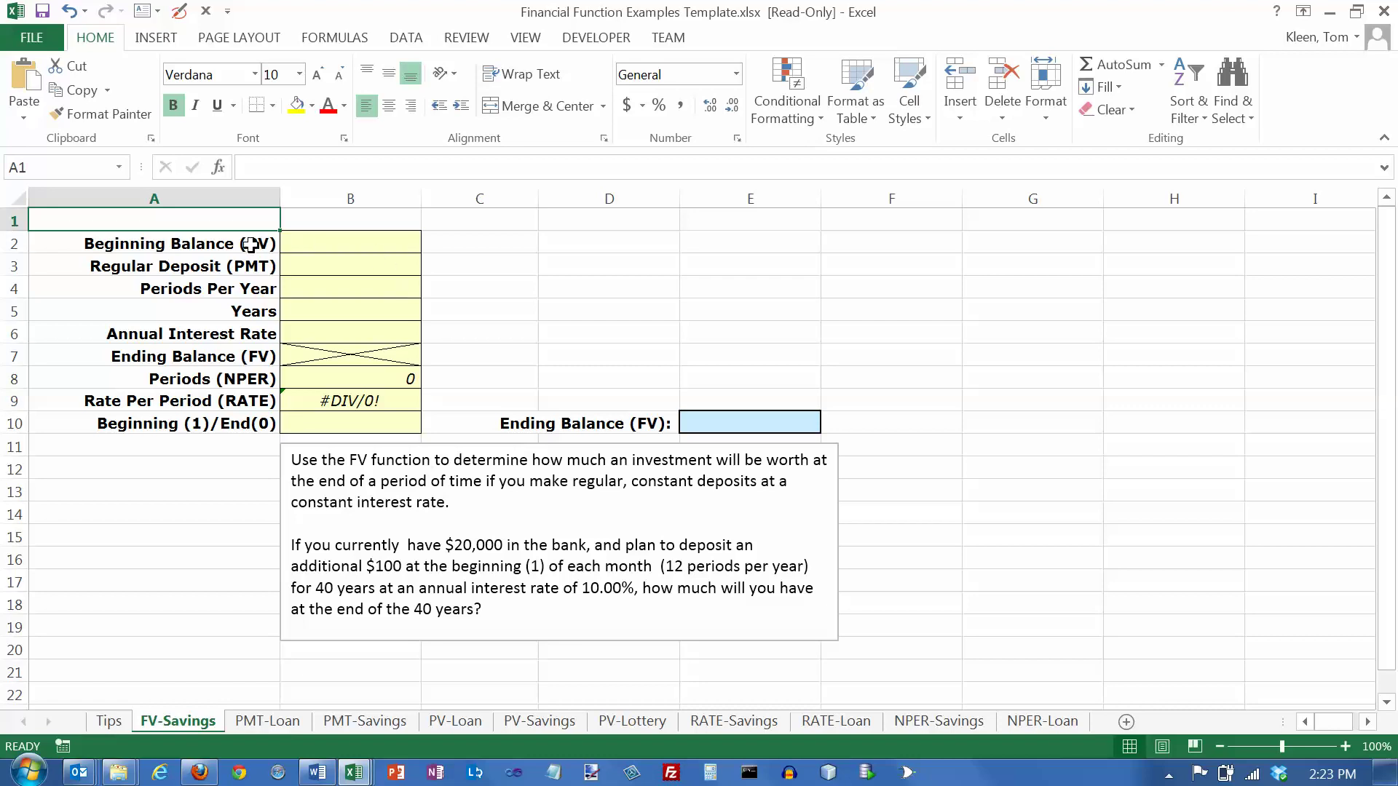
- Review the input cells B2 through B6 and the crossed-out ending balance row
{"action": "left_click", "coordinate": [324, 242]}
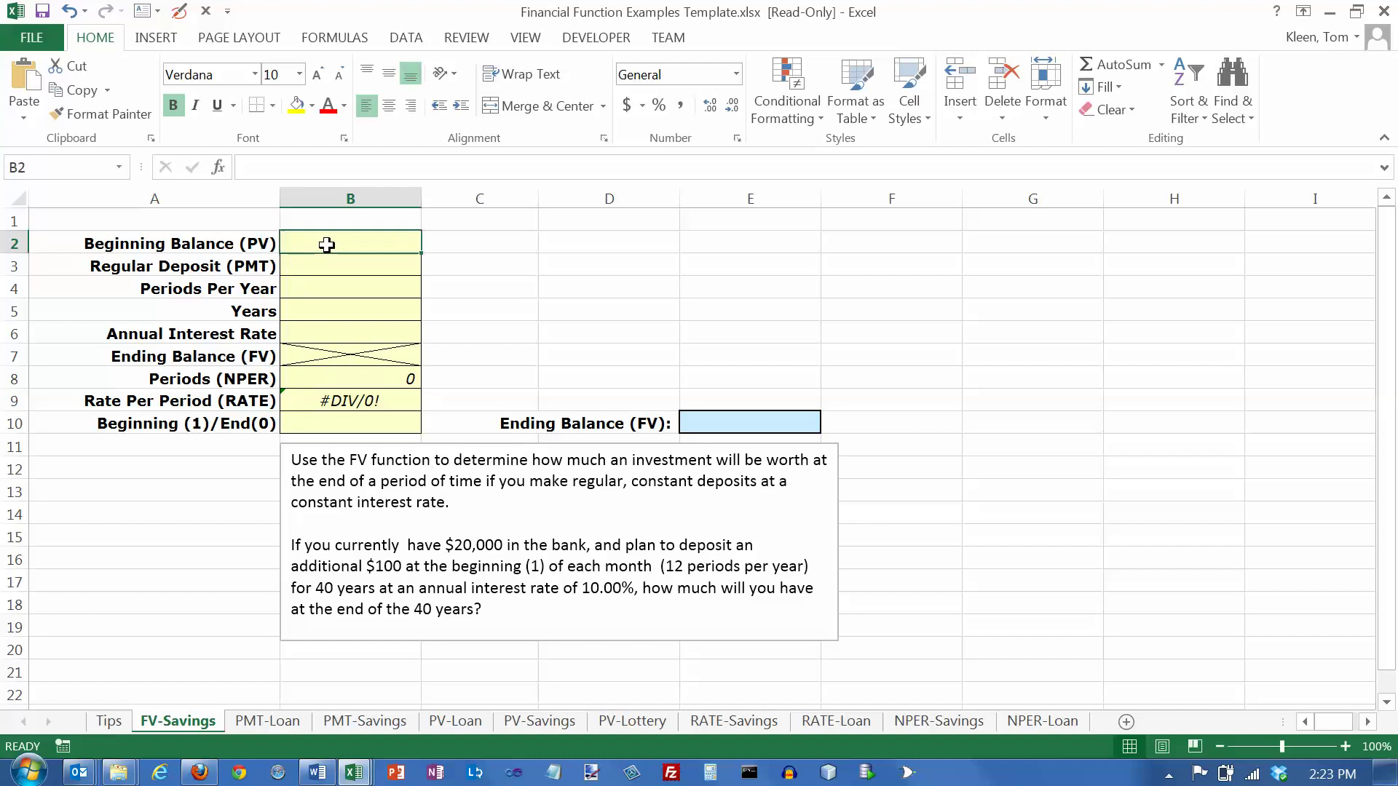
{"action": "left_click", "coordinate": [328, 270]}
{"action": "left_click", "coordinate": [330, 287]}
{"action": "left_click", "coordinate": [332, 309]}
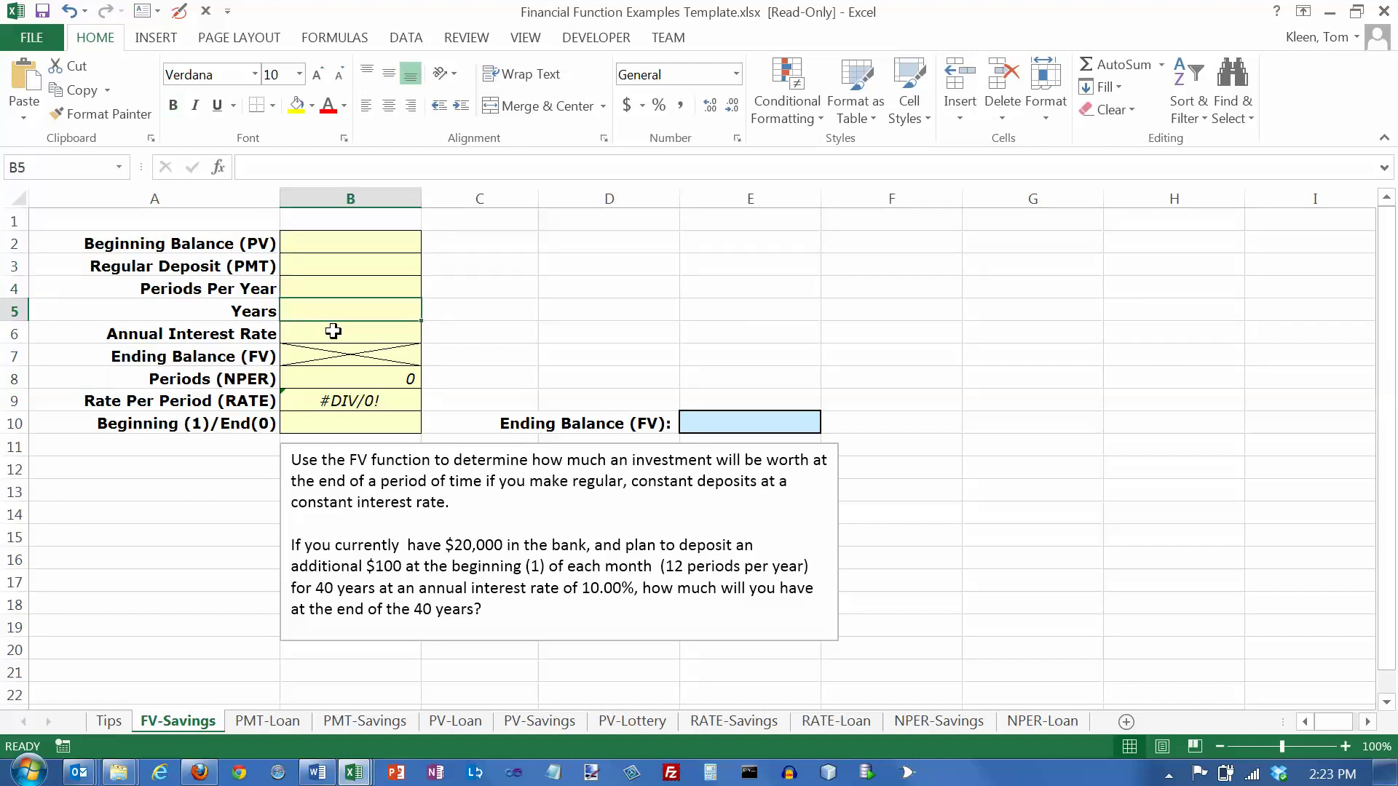
{"action": "left_click", "coordinate": [336, 324]}
{"action": "left_click", "coordinate": [337, 243]}
{"action": "left_click", "coordinate": [335, 263]}
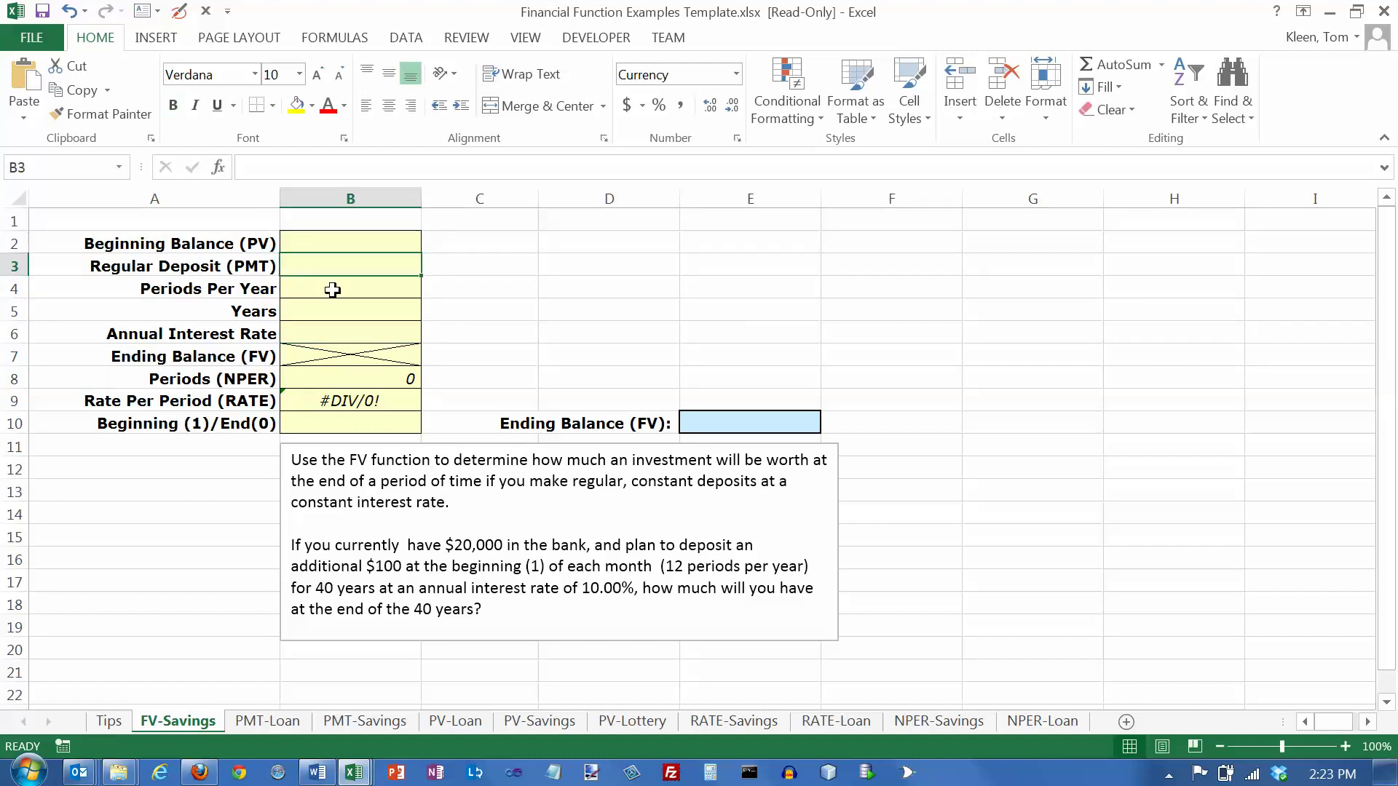
{"action": "left_click", "coordinate": [333, 291]}
{"action": "left_click", "coordinate": [333, 308]}
{"action": "left_click", "coordinate": [334, 328]}
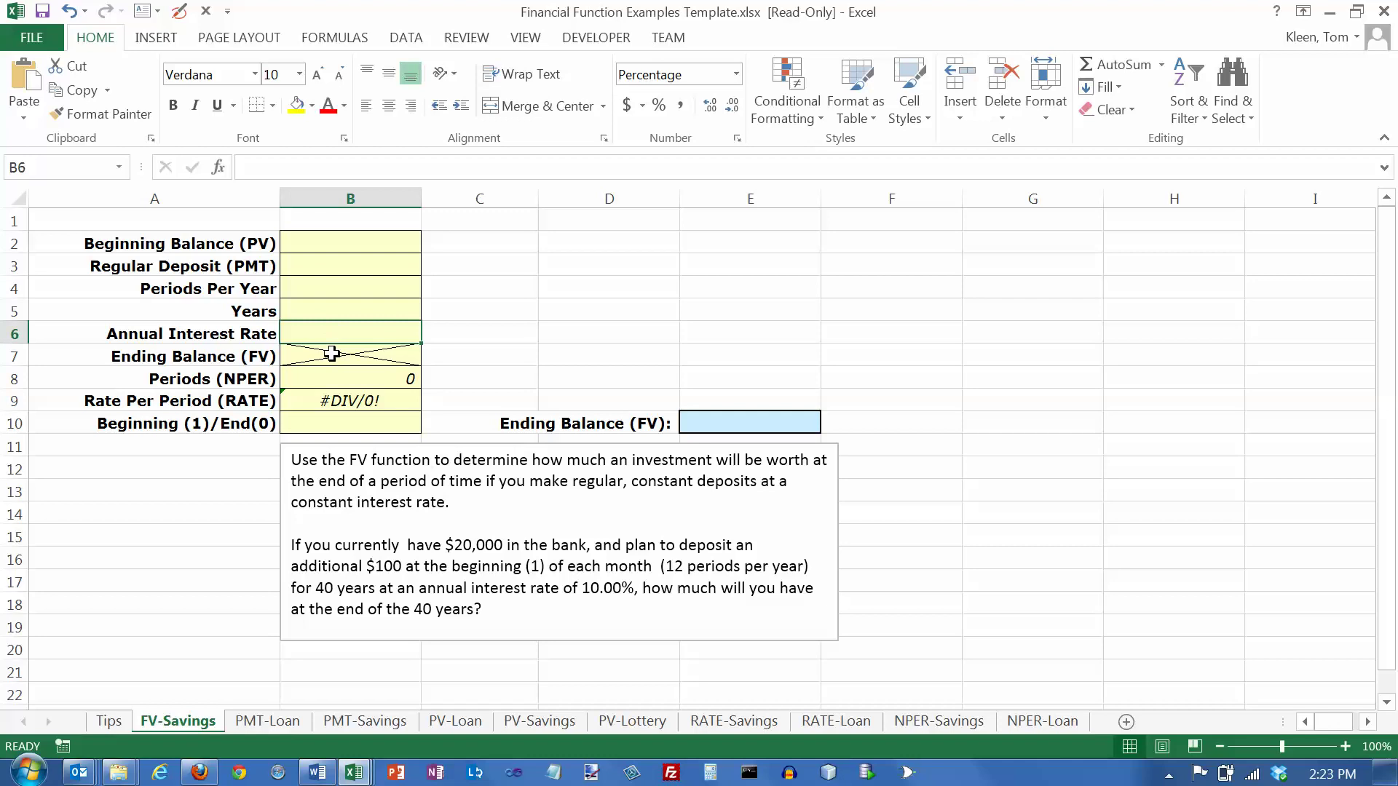
{"action": "left_click", "coordinate": [332, 353]}
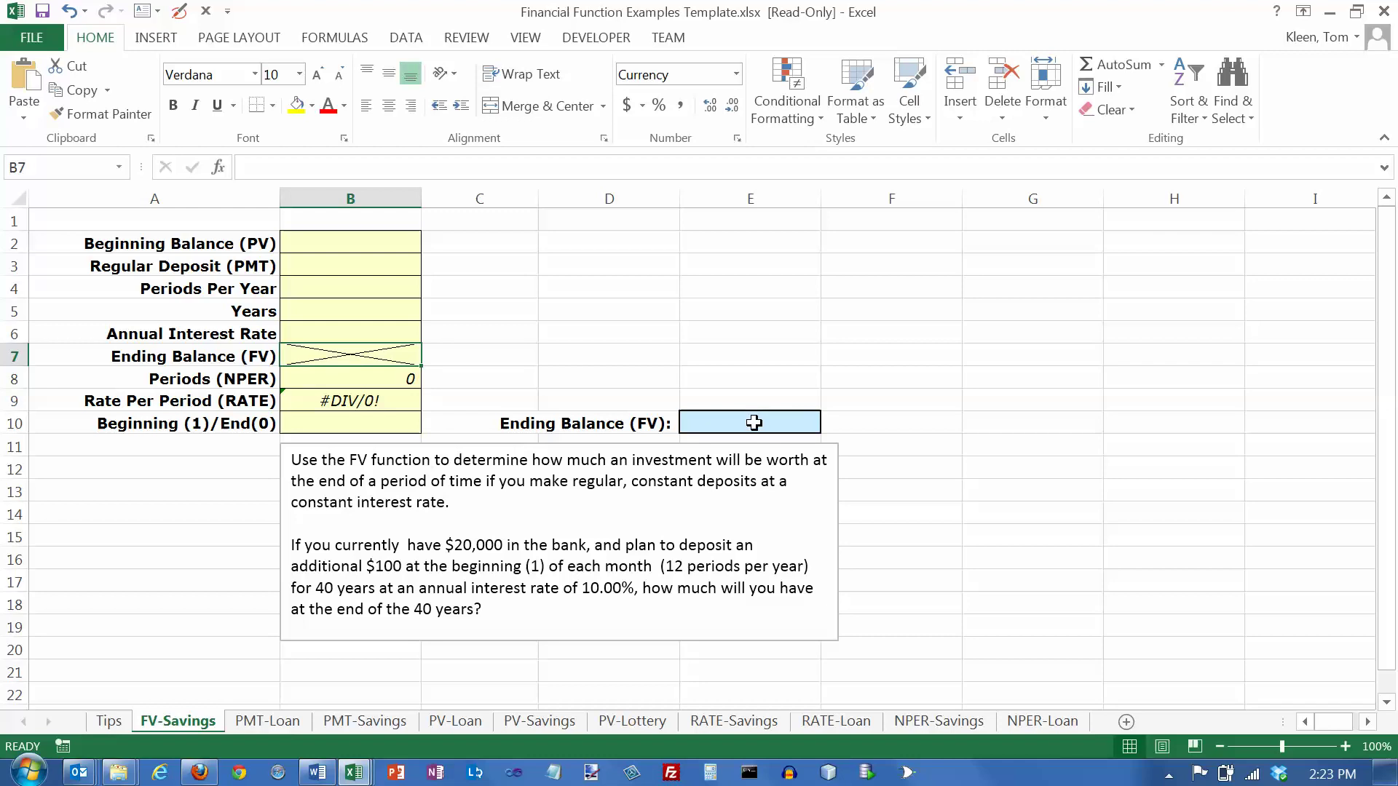
- Check the NPER formula =B4*B5 and the RATE formula =B6/B4, then return to B2
{"action": "left_click", "coordinate": [370, 379]}
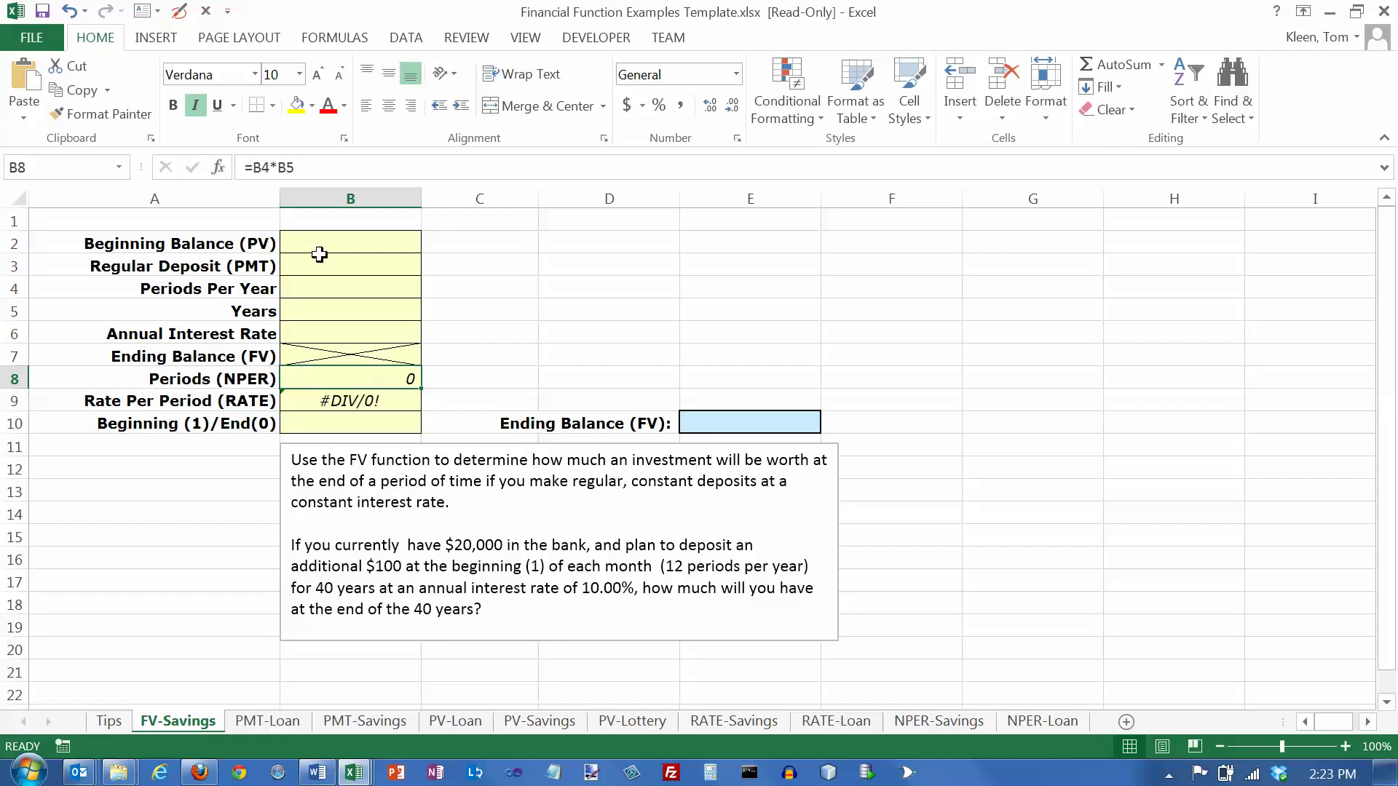
{"action": "left_click", "coordinate": [375, 403]}
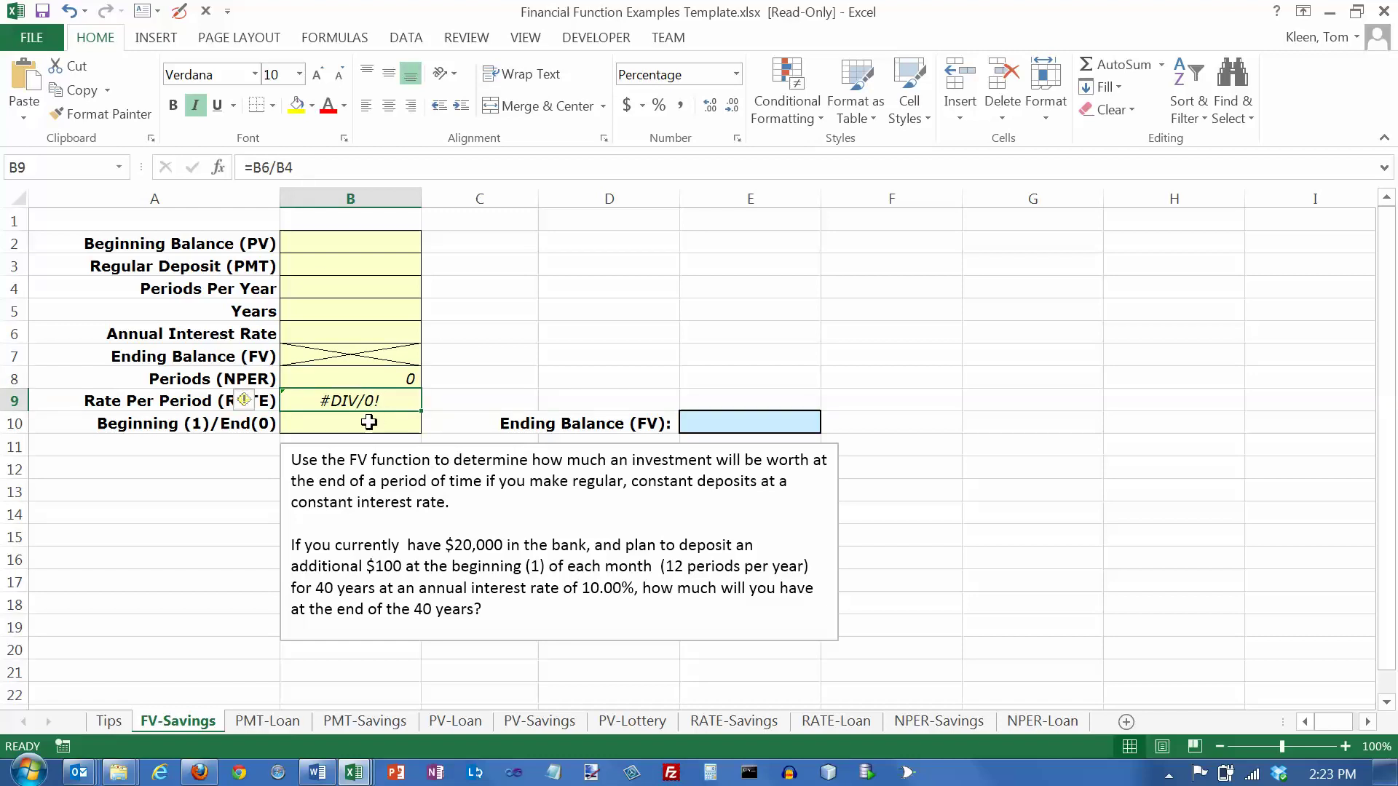
{"action": "left_click", "coordinate": [345, 241]}
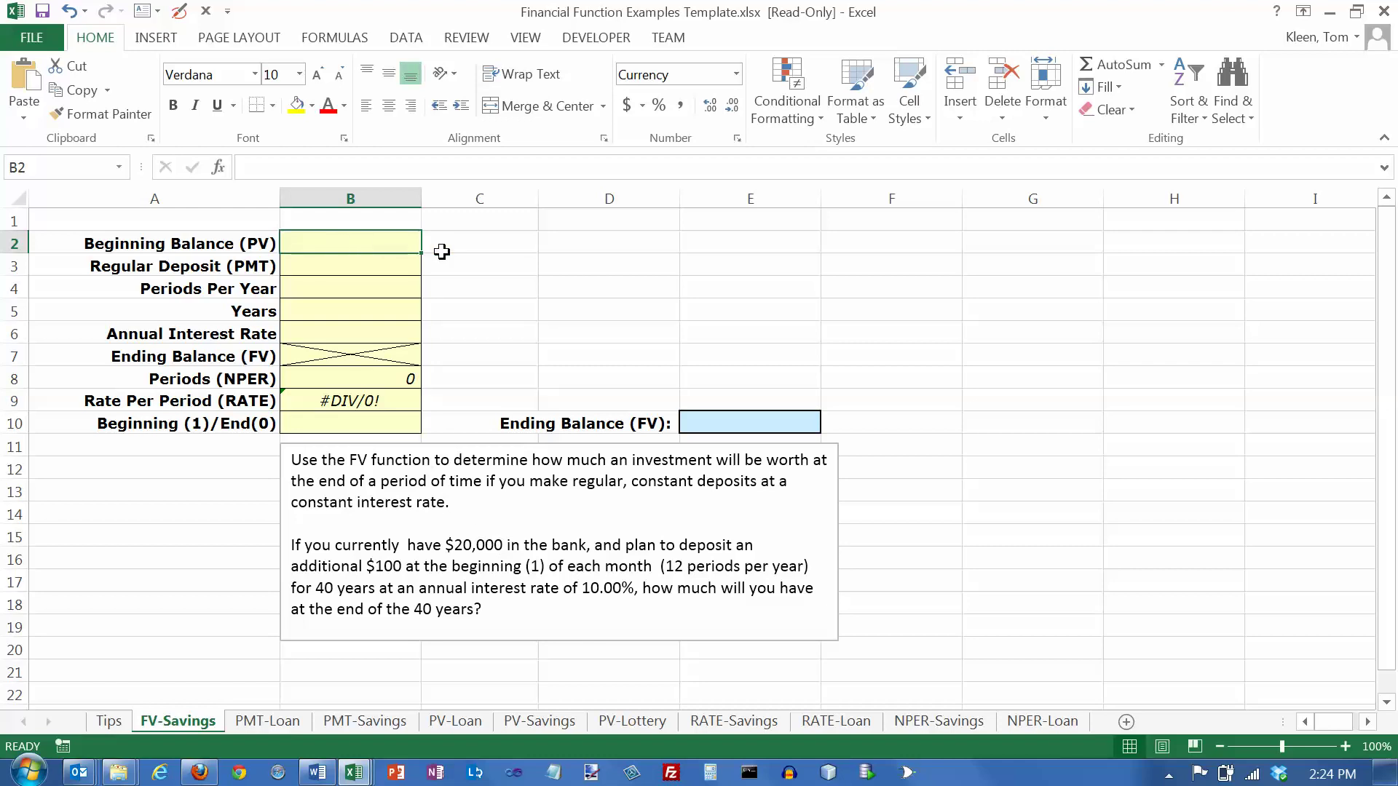
- Enter 20000, 100, 12, 40 and 10% into B2 through B6
{"action": "type", "text": "20000"}
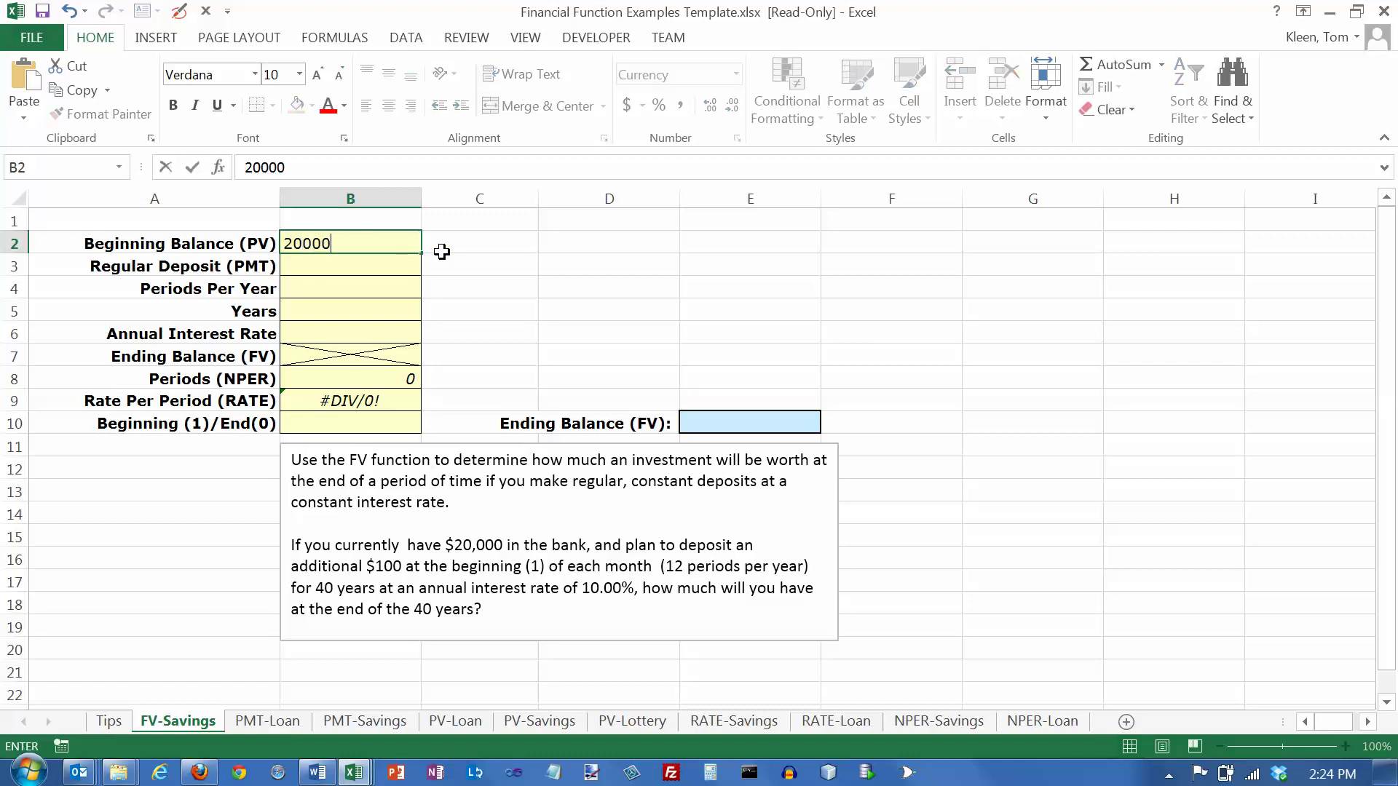
{"action": "key", "text": "Return"}
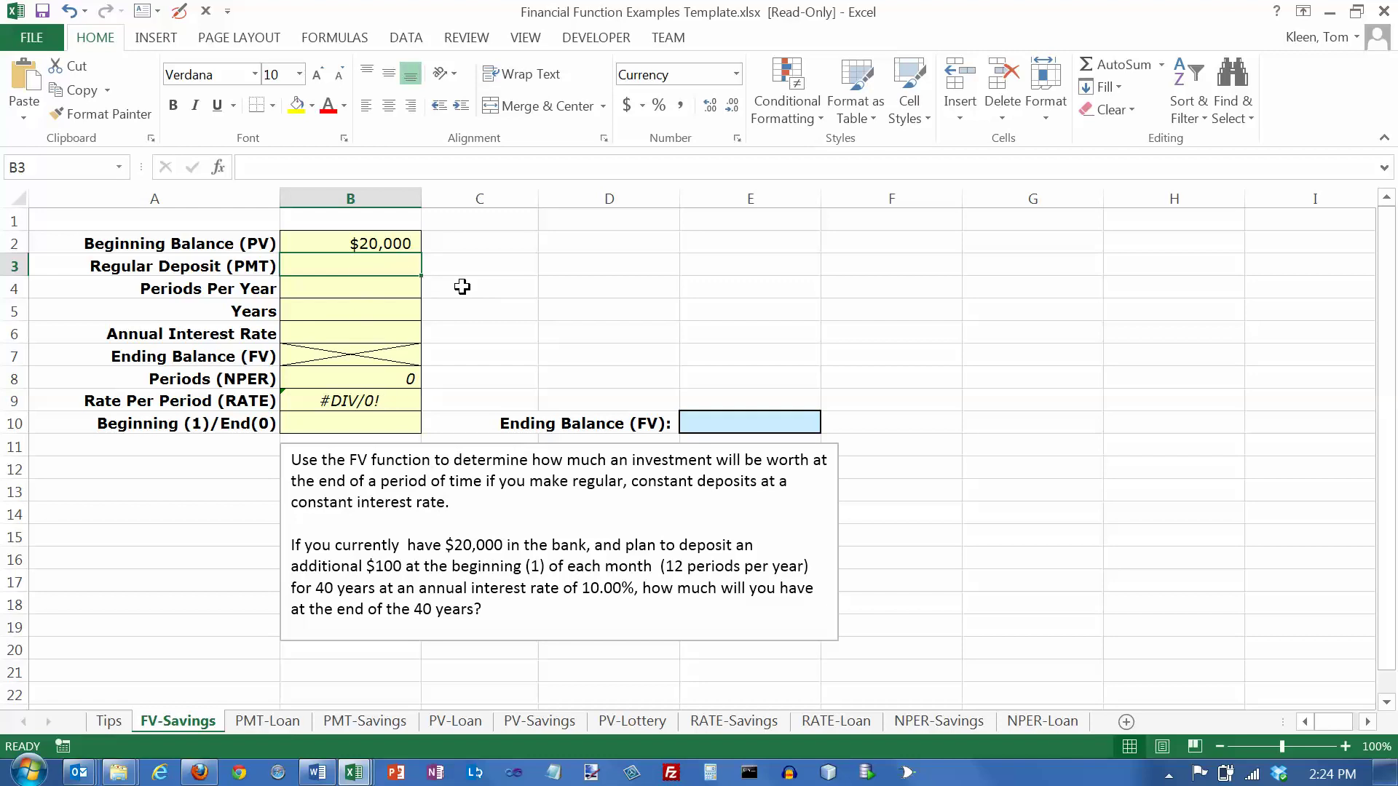
{"action": "type", "text": "100"}
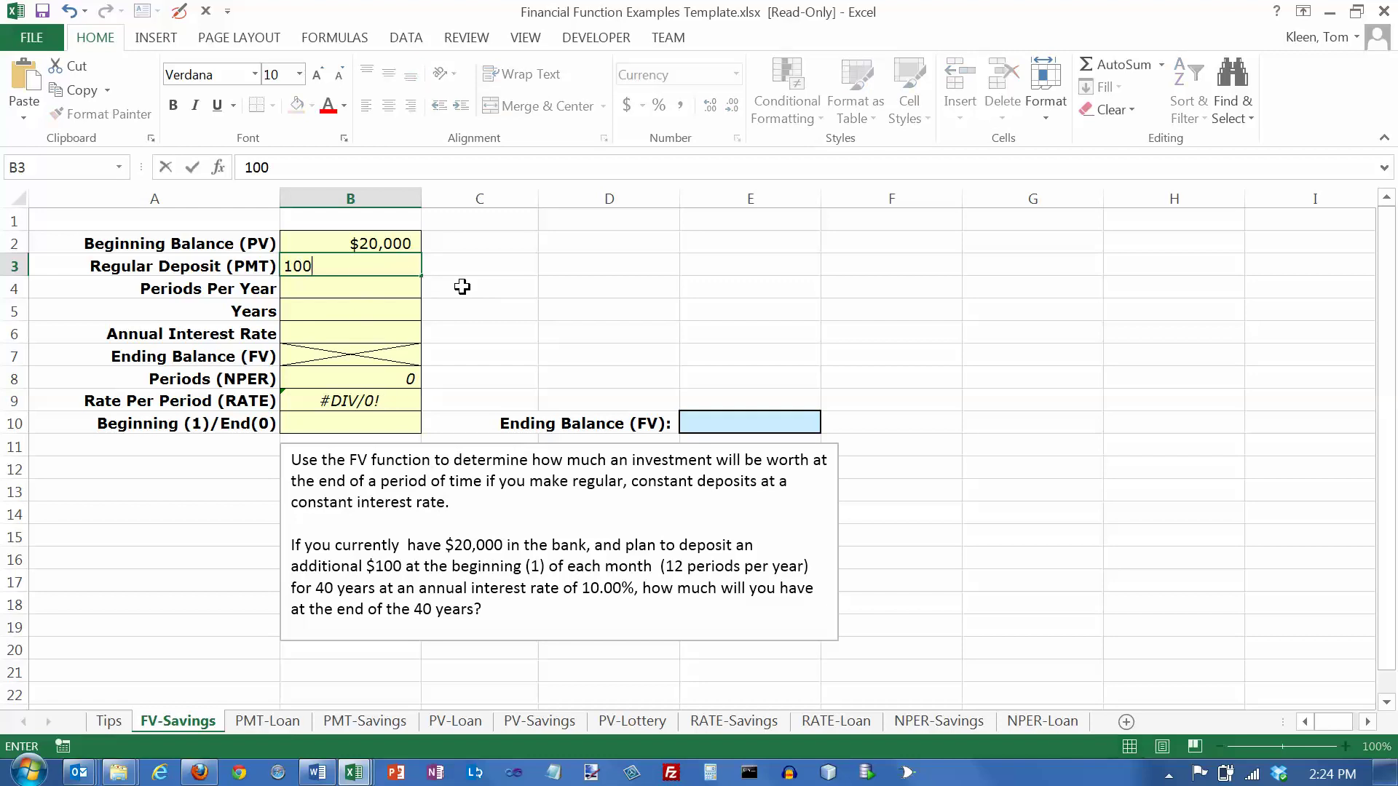
{"action": "key", "text": "Return"}
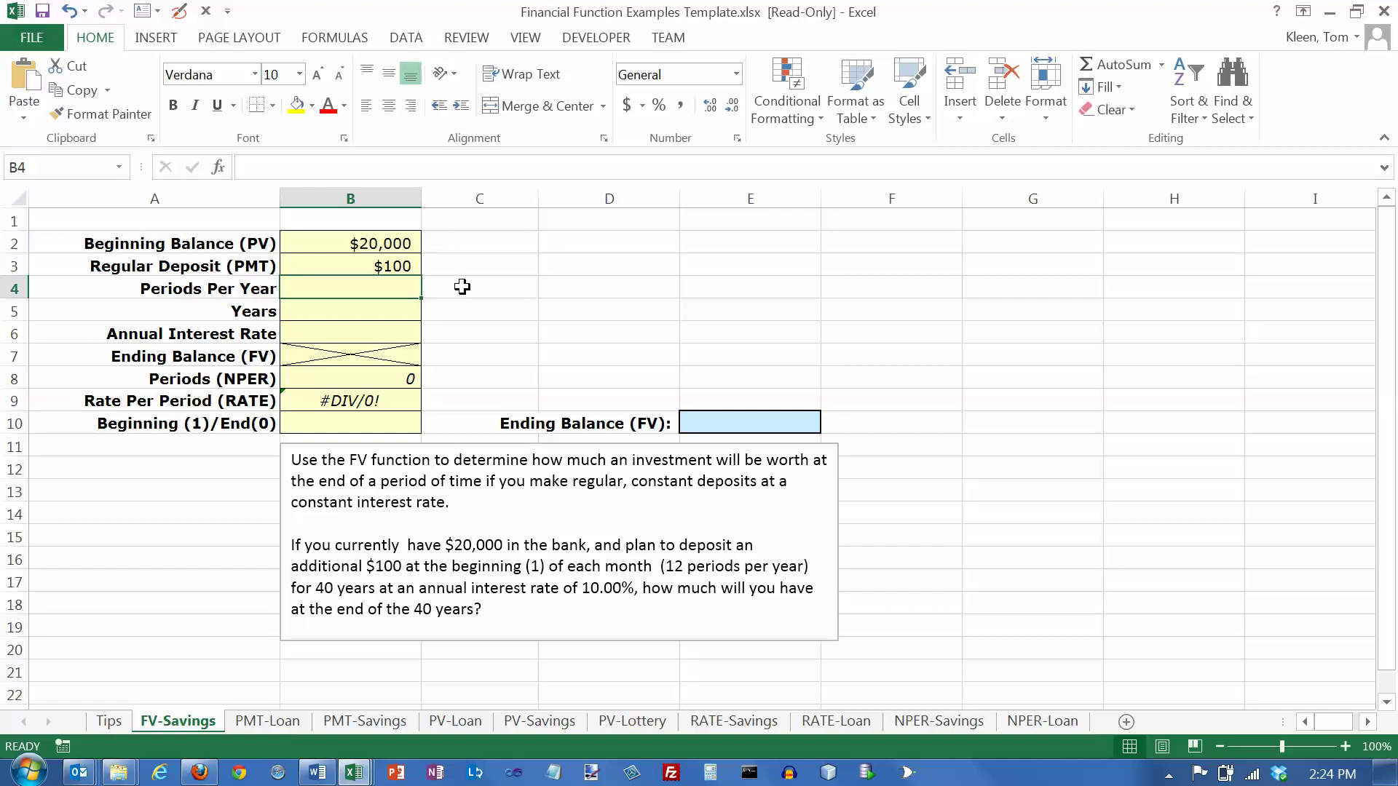
{"action": "type", "text": "12"}
{"action": "key", "text": "Return"}
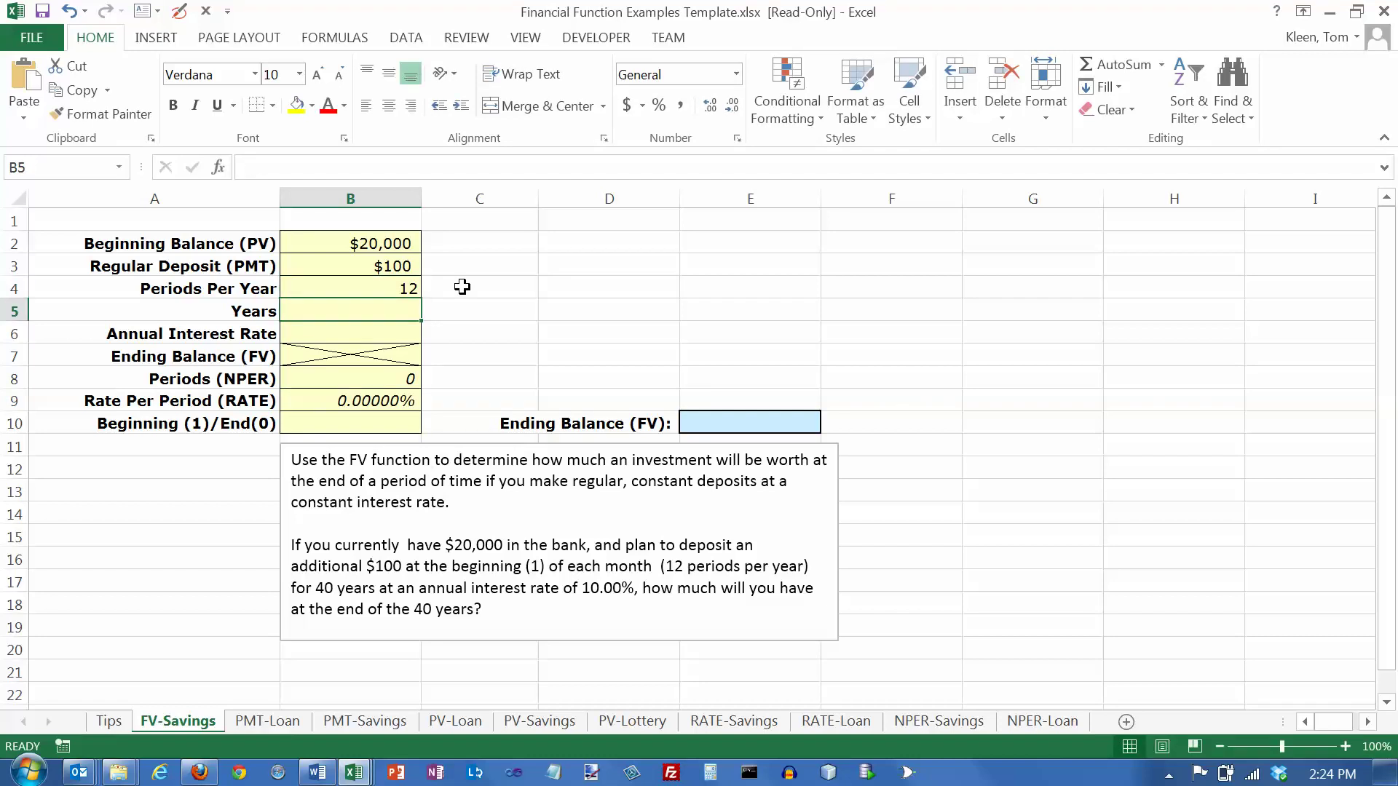
{"action": "type", "text": "40"}
{"action": "key", "text": "Return"}
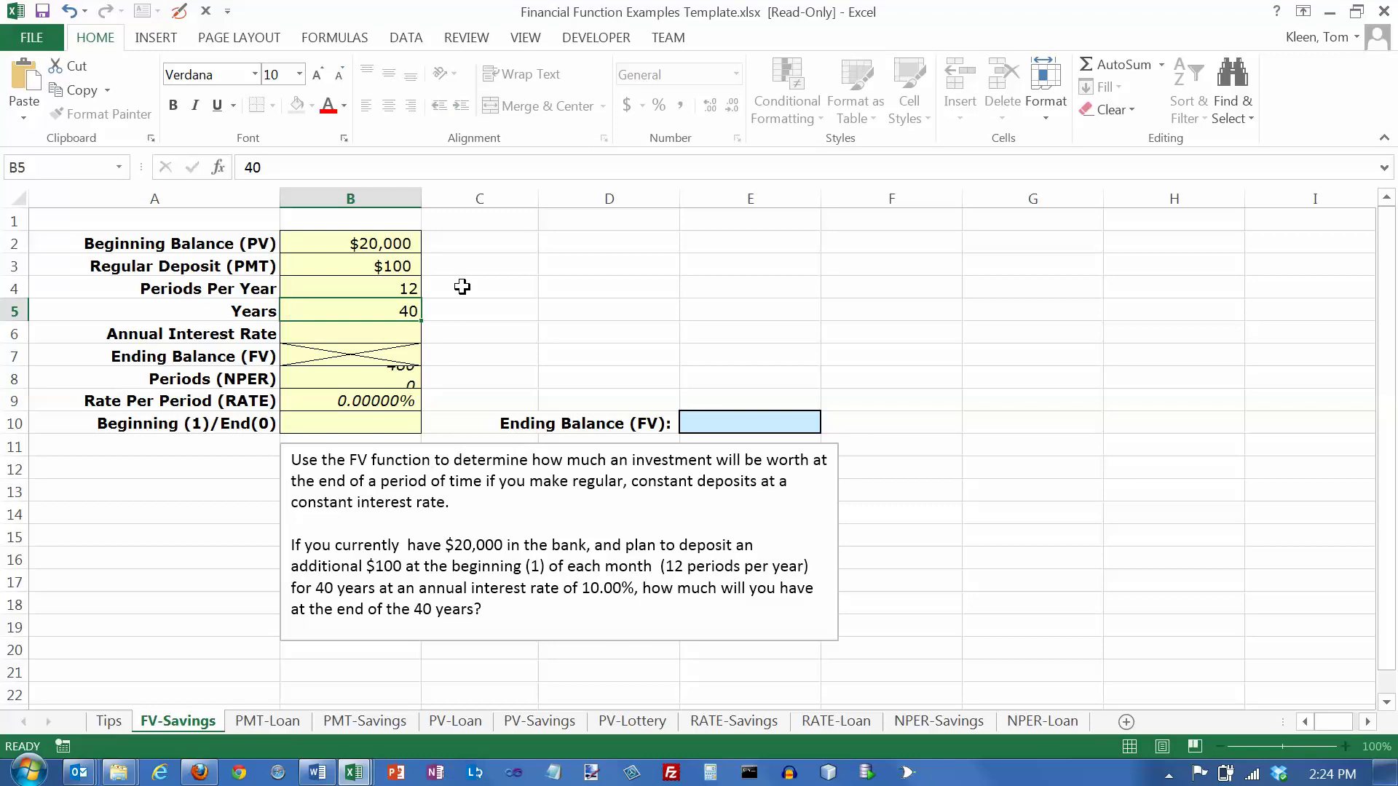
{"action": "type", "text": "10"}
{"action": "key", "text": "Return"}
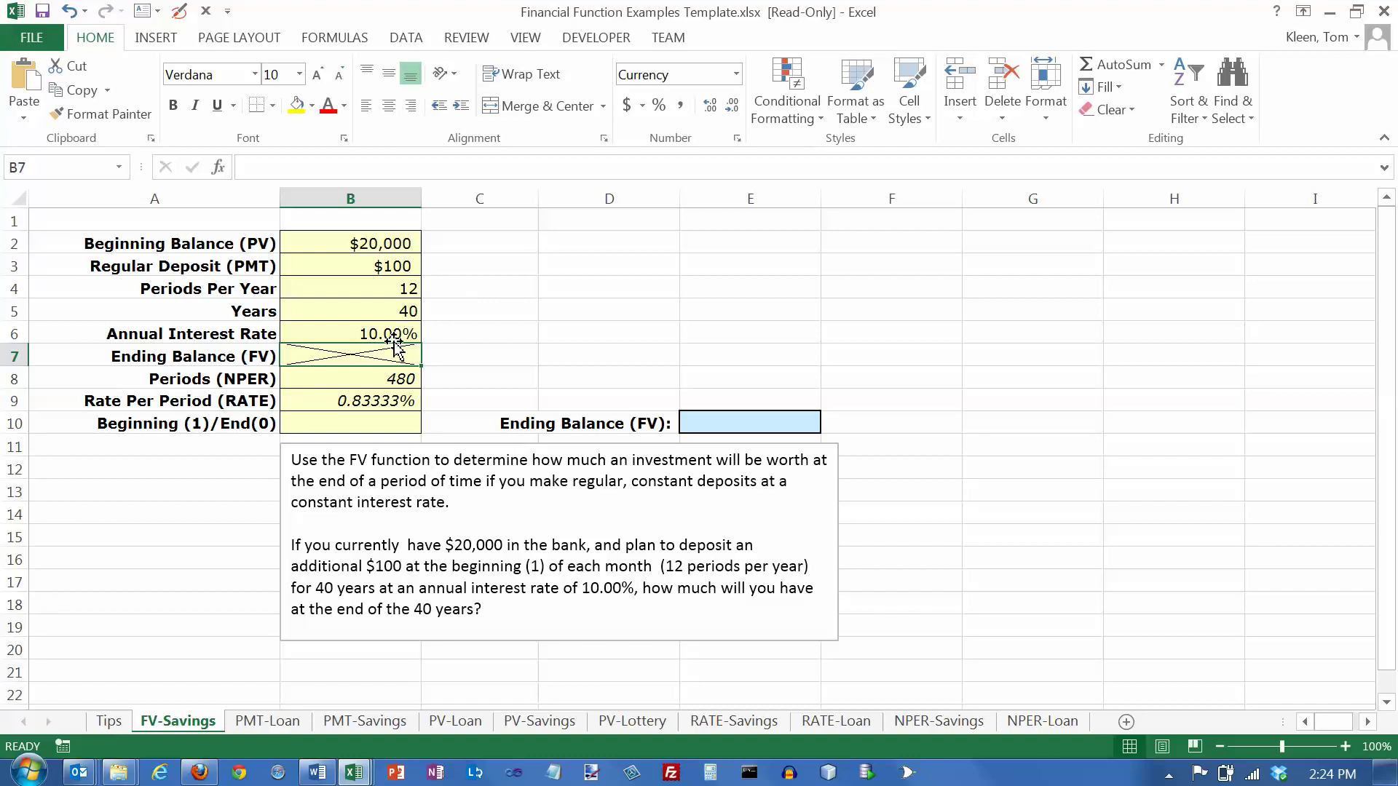
{"action": "left_click", "coordinate": [367, 378]}
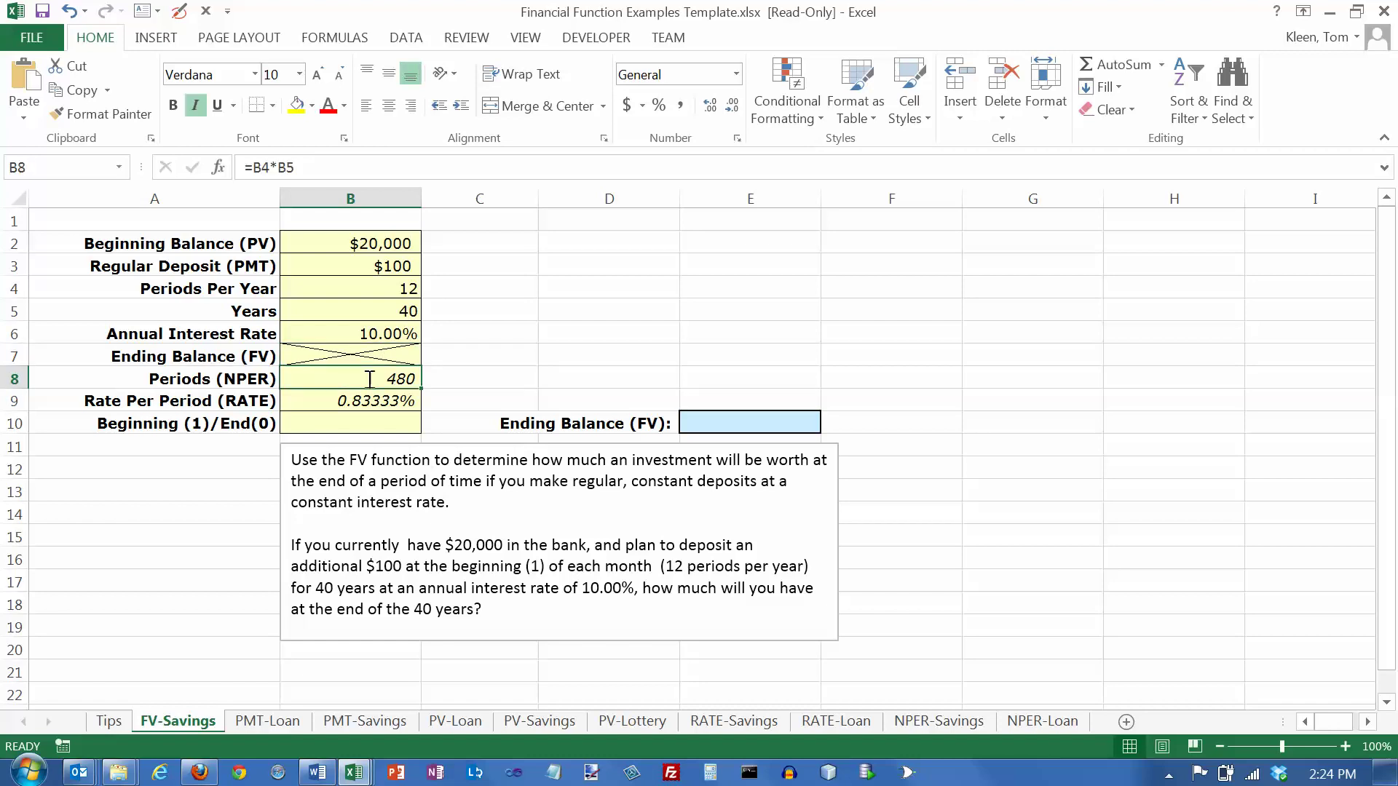
{"action": "double_click", "coordinate": [369, 379]}
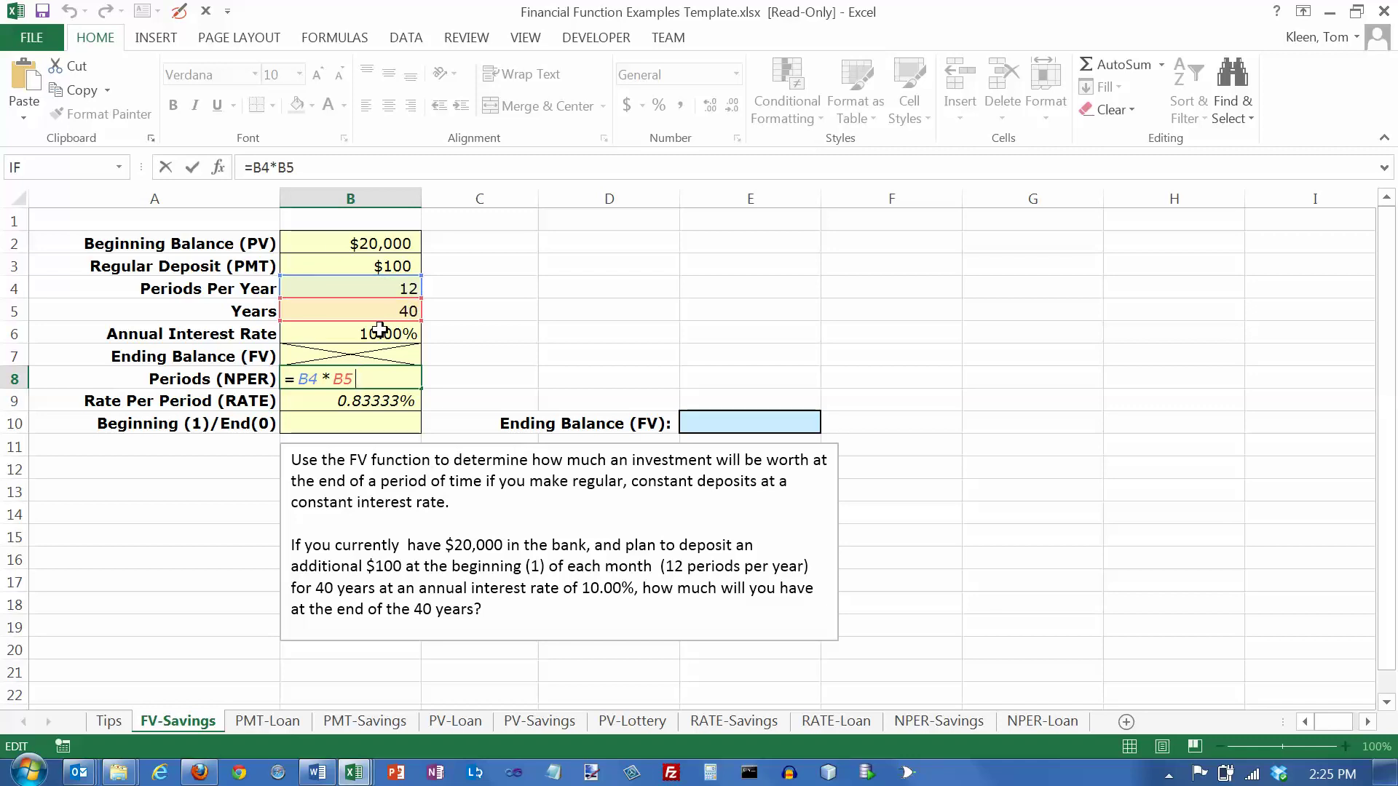
{"action": "left_click", "coordinate": [378, 377]}
{"action": "key", "text": "Return"}
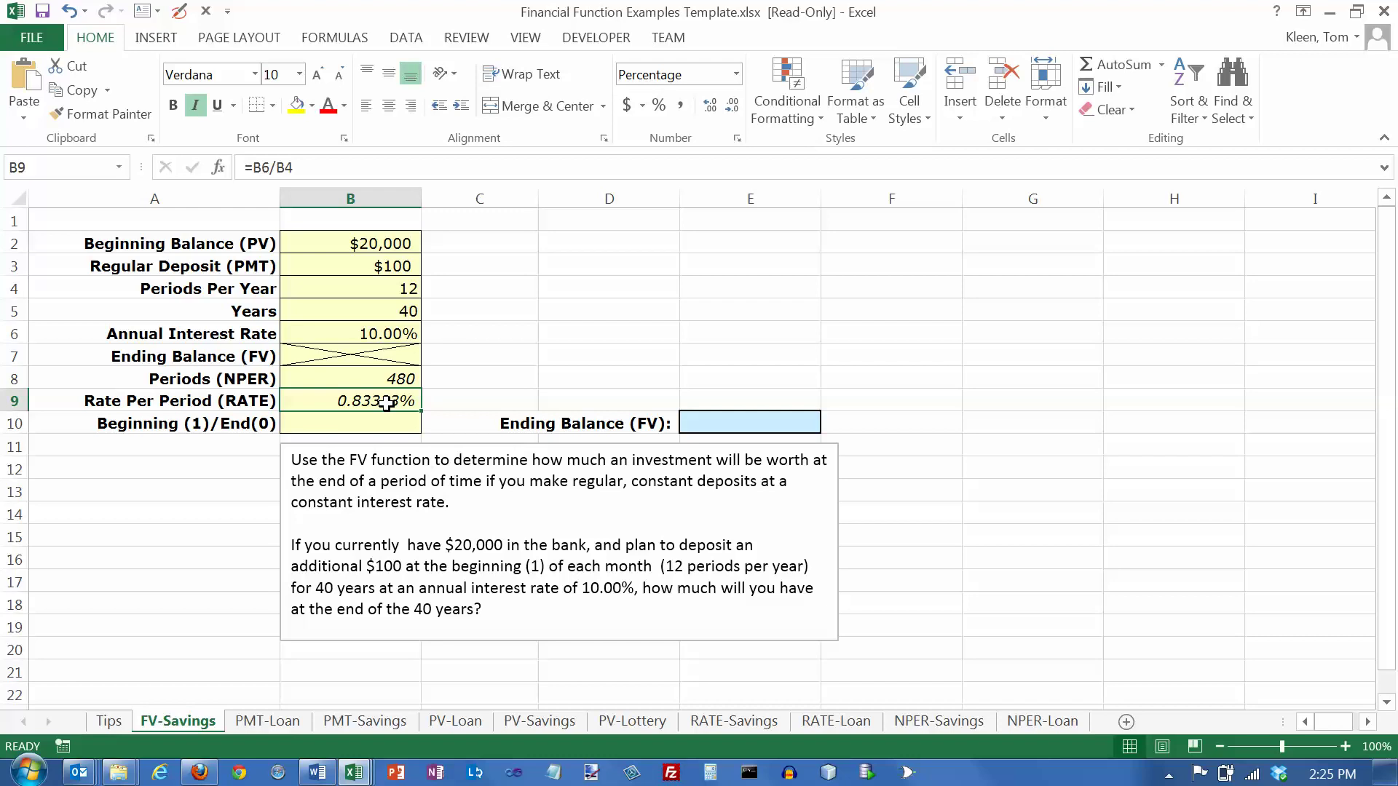
{"action": "double_click", "coordinate": [386, 405]}
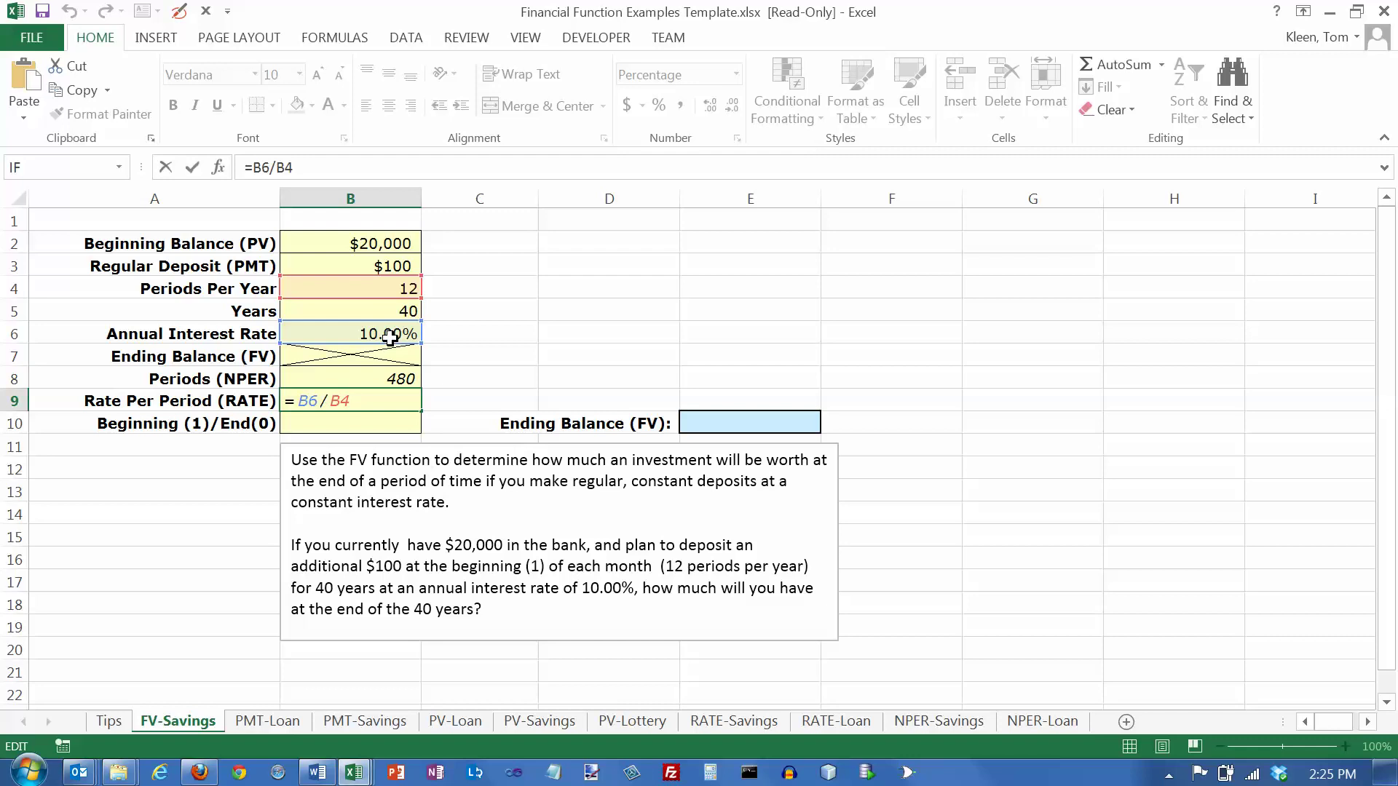
{"action": "key", "text": "ctrl+Return"}
{"action": "left_click", "coordinate": [371, 424]}
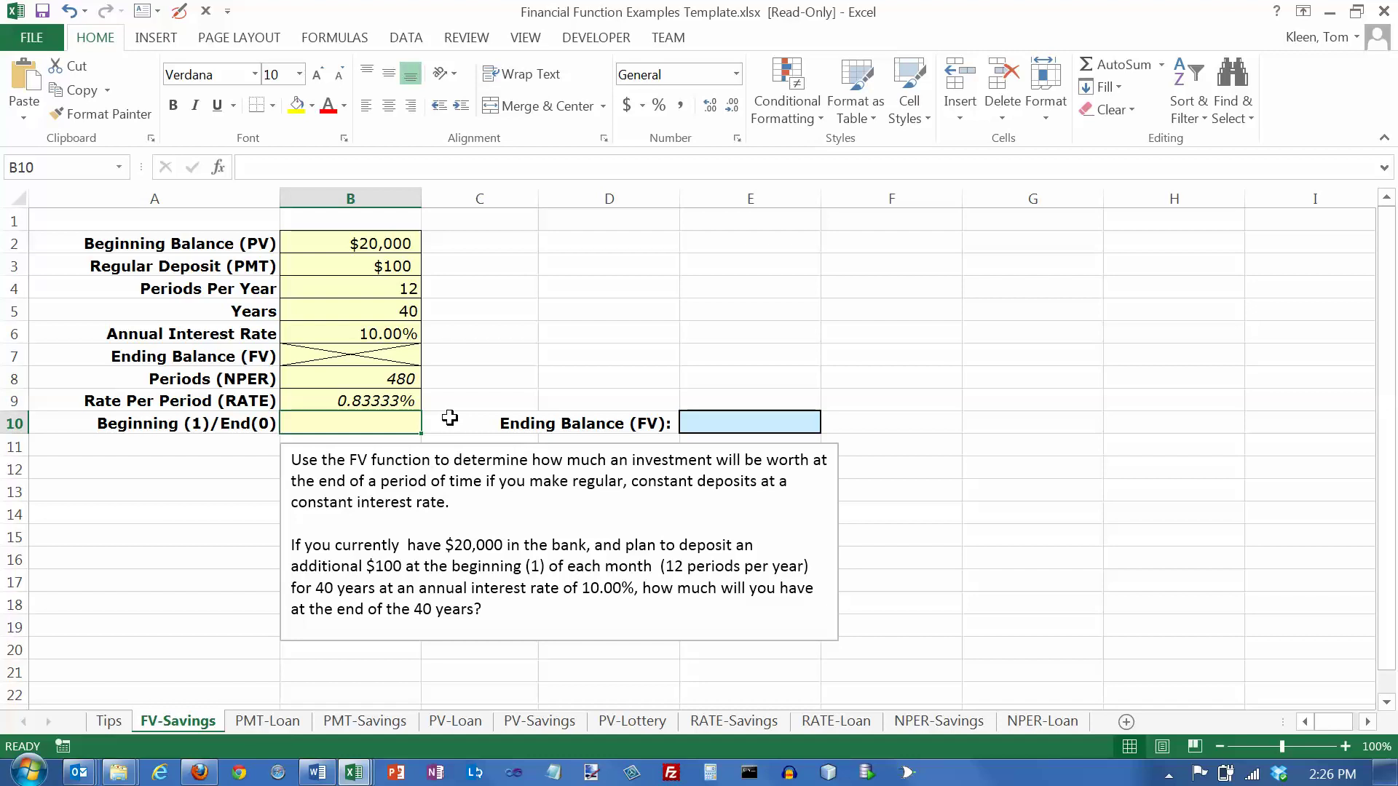
{"action": "type", "text": "1"}
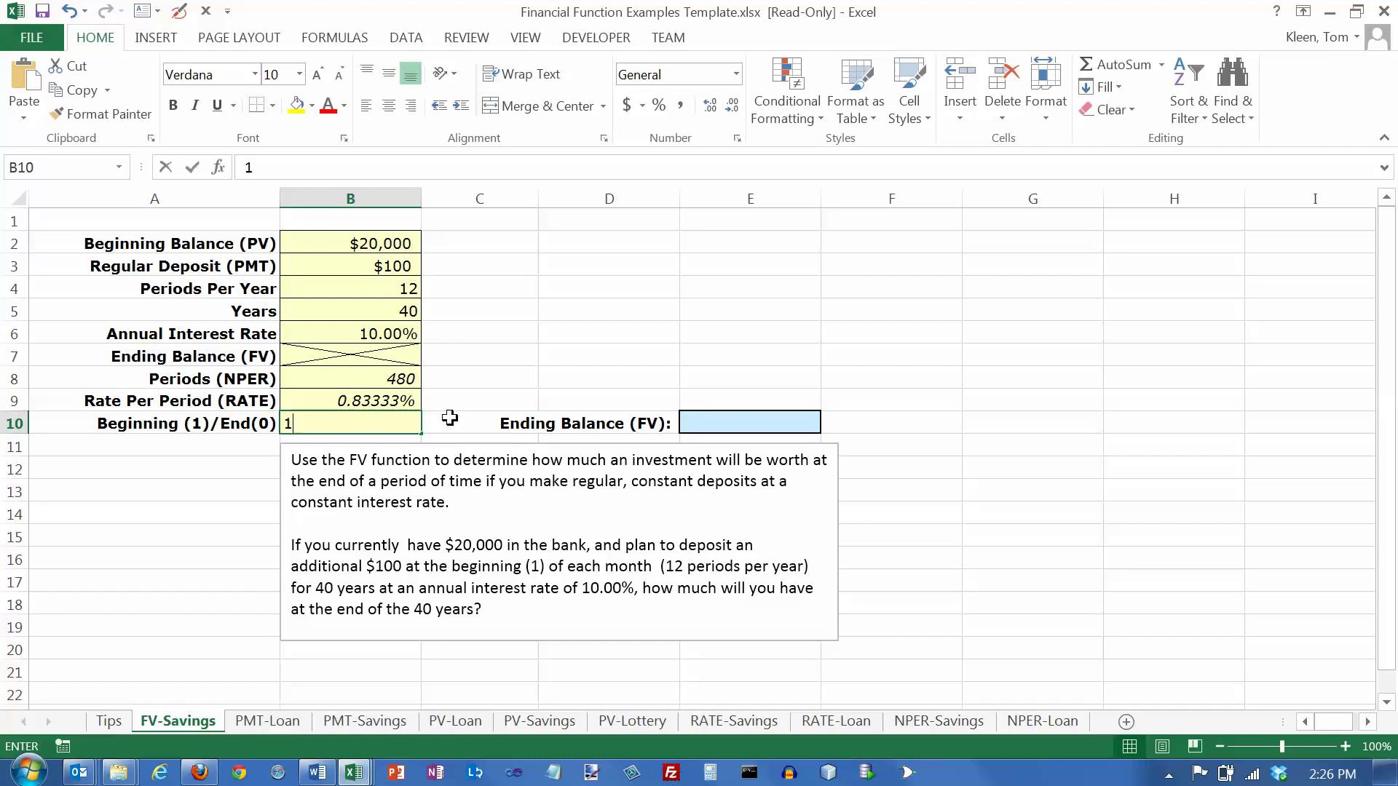
{"action": "key", "text": "Return"}
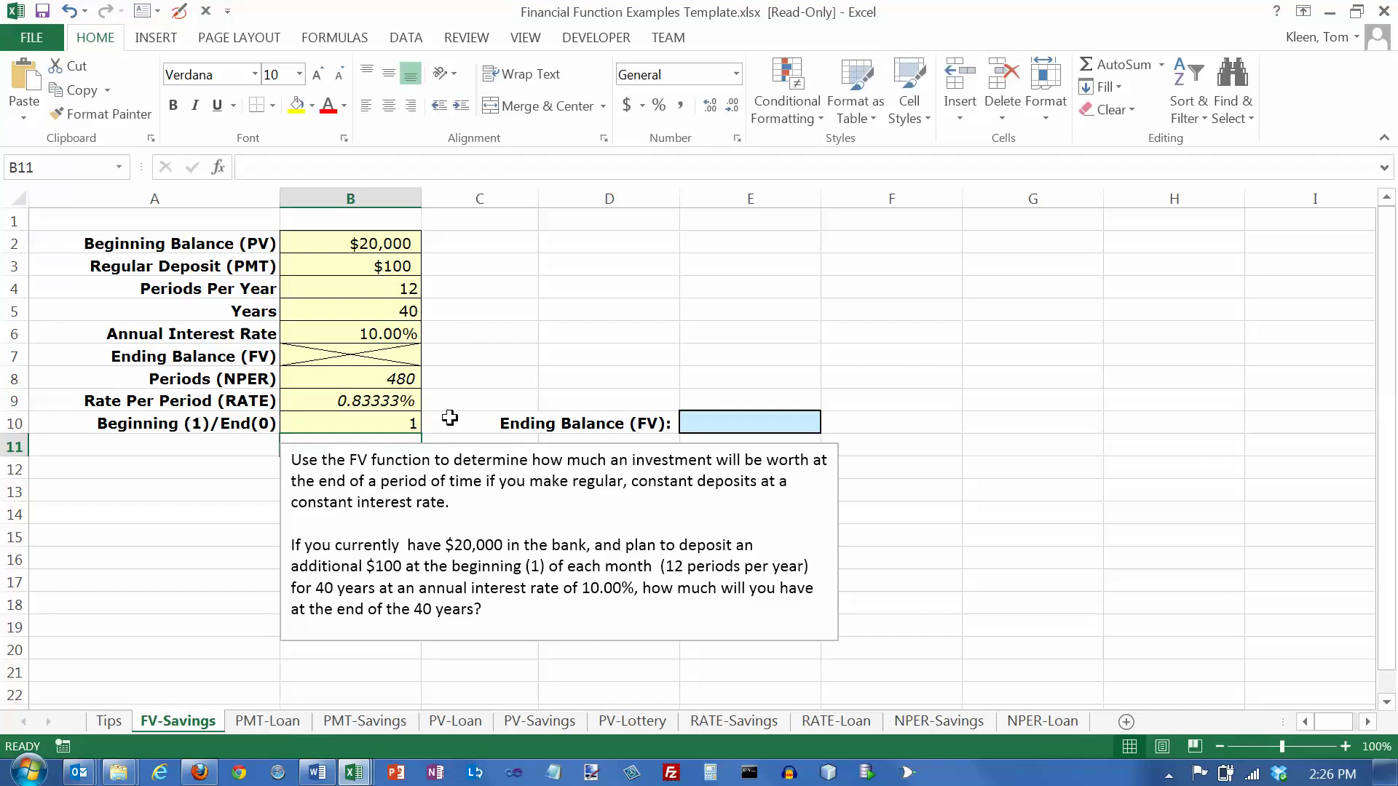
{"action": "left_click", "coordinate": [740, 422]}
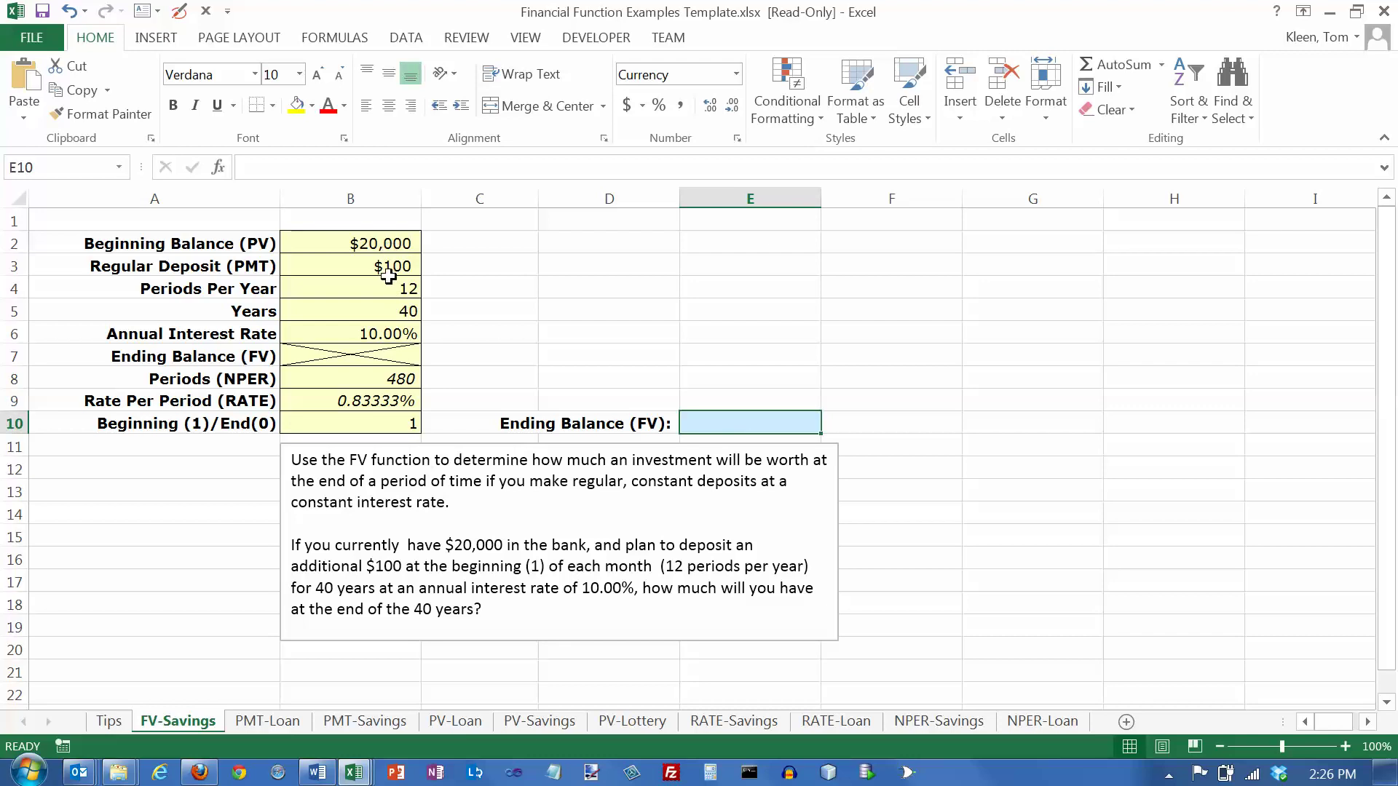
{"action": "left_click", "coordinate": [360, 382]}
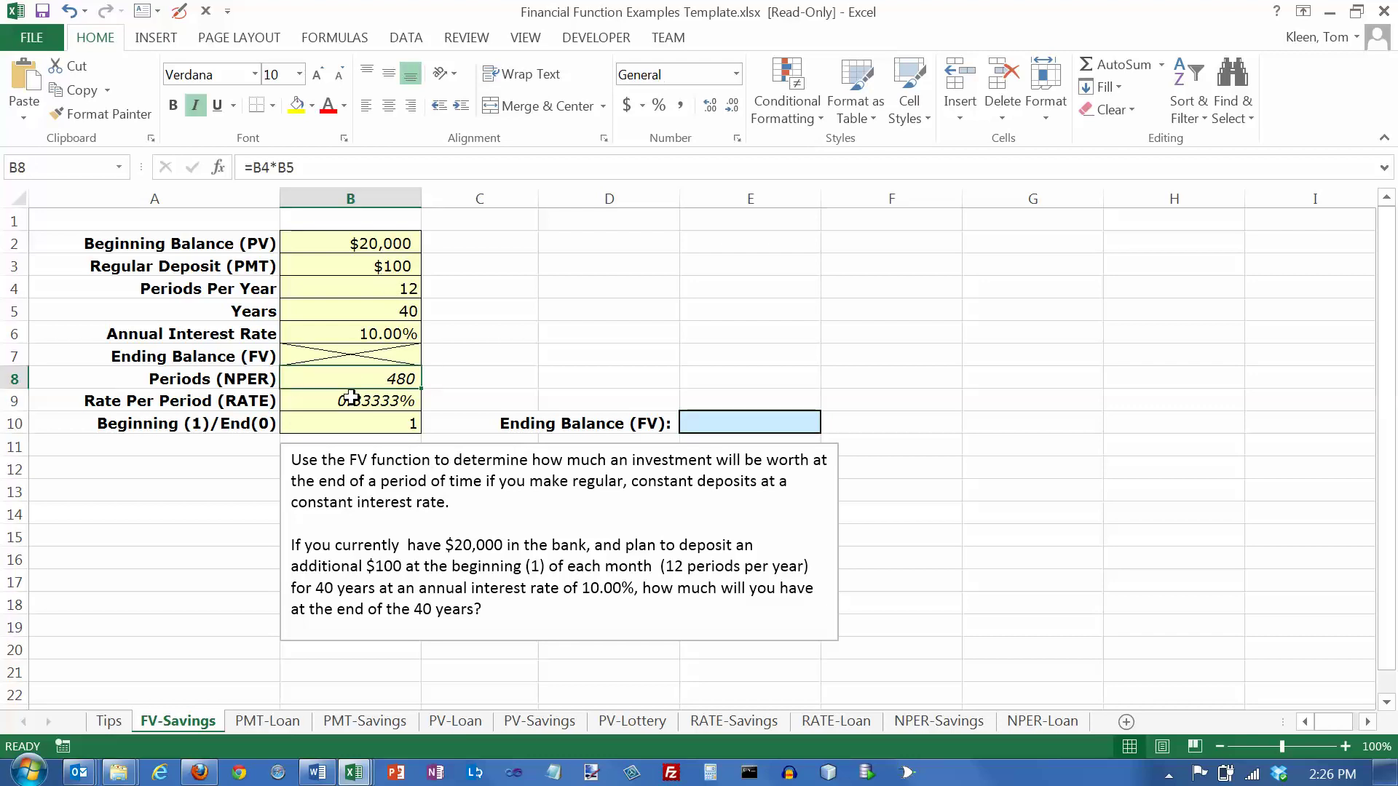
{"action": "left_click", "coordinate": [352, 398]}
{"action": "left_click", "coordinate": [352, 386]}
{"action": "left_click", "coordinate": [351, 401]}
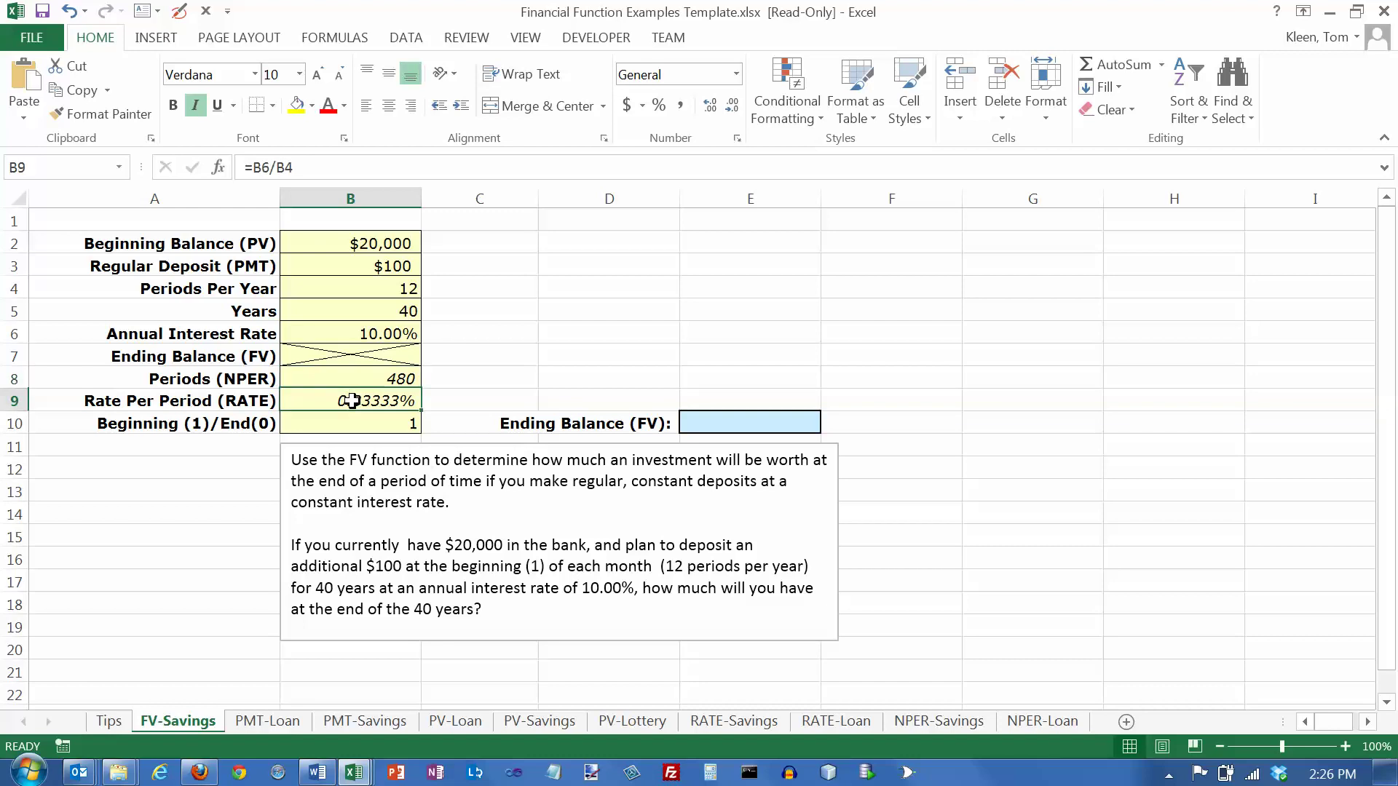
{"action": "left_click", "coordinate": [353, 380]}
{"action": "left_click", "coordinate": [352, 399]}
{"action": "left_click", "coordinate": [353, 379]}
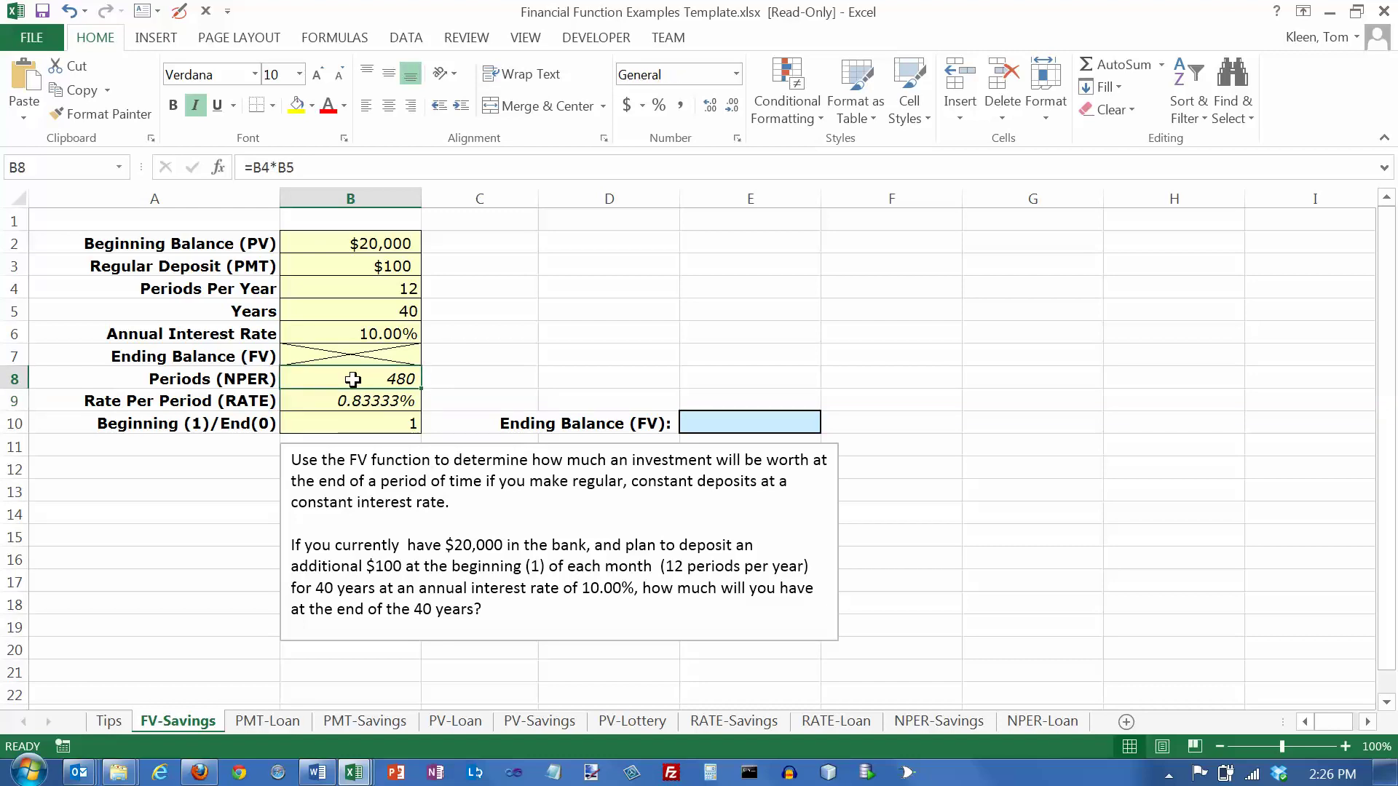
{"action": "left_click", "coordinate": [352, 398]}
{"action": "left_click", "coordinate": [352, 380]}
{"action": "left_click", "coordinate": [368, 400]}
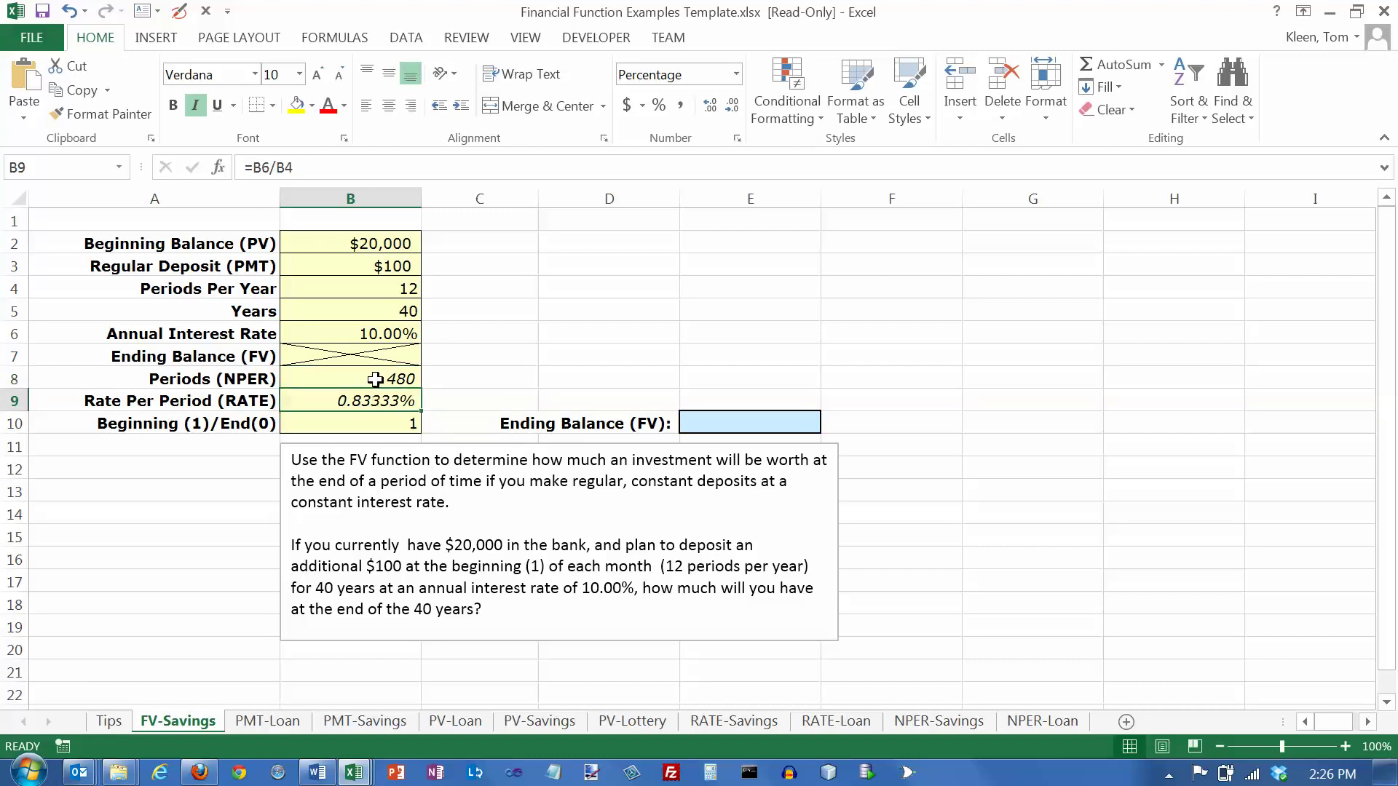
{"action": "left_click", "coordinate": [374, 380]}
{"action": "left_click", "coordinate": [379, 399]}
{"action": "left_click", "coordinate": [379, 379]}
{"action": "left_click", "coordinate": [380, 399]}
{"action": "left_click", "coordinate": [382, 382]}
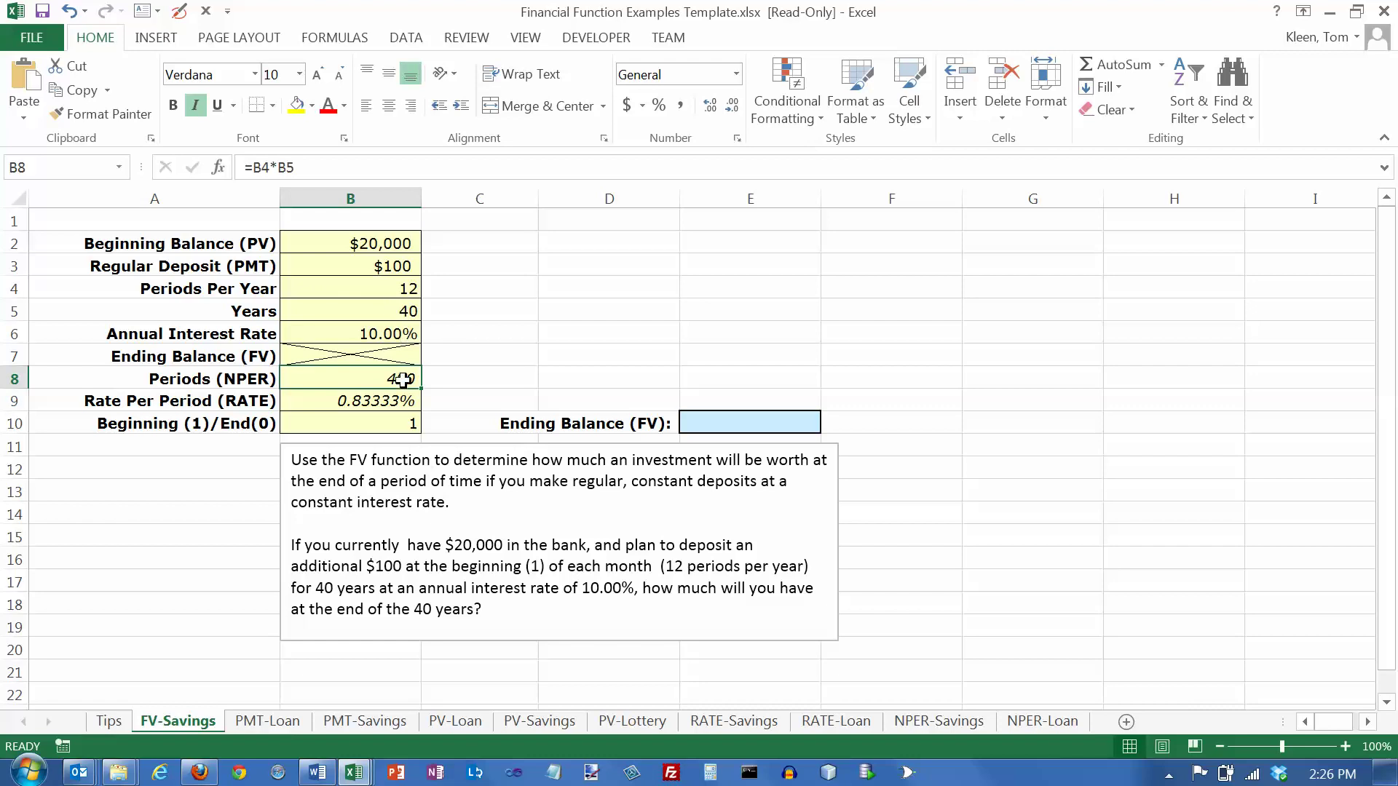
{"action": "left_click", "coordinate": [400, 399]}
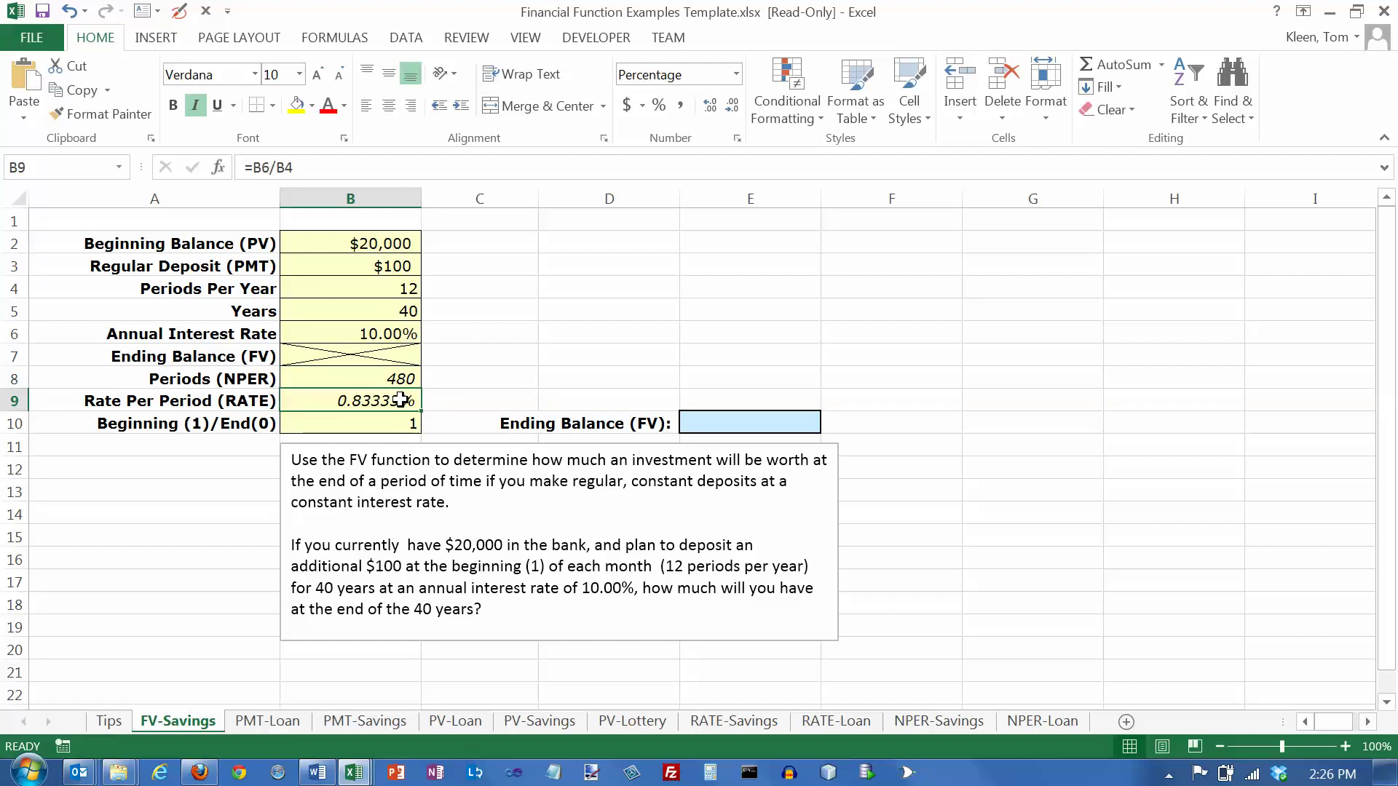
{"action": "left_click", "coordinate": [708, 424]}
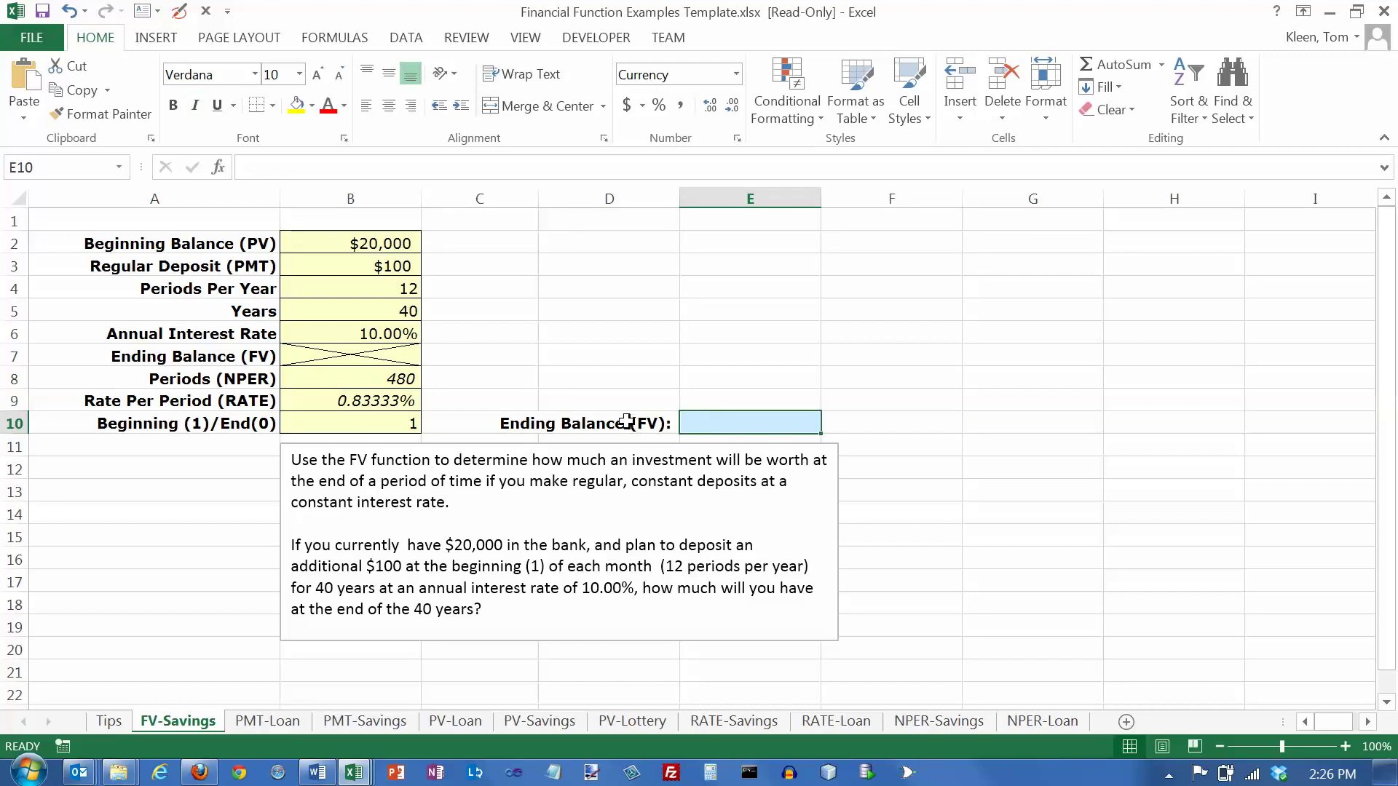
- Insert the FV function into E10 from the Formulas tab's Financial list
{"action": "left_click", "coordinate": [337, 40]}
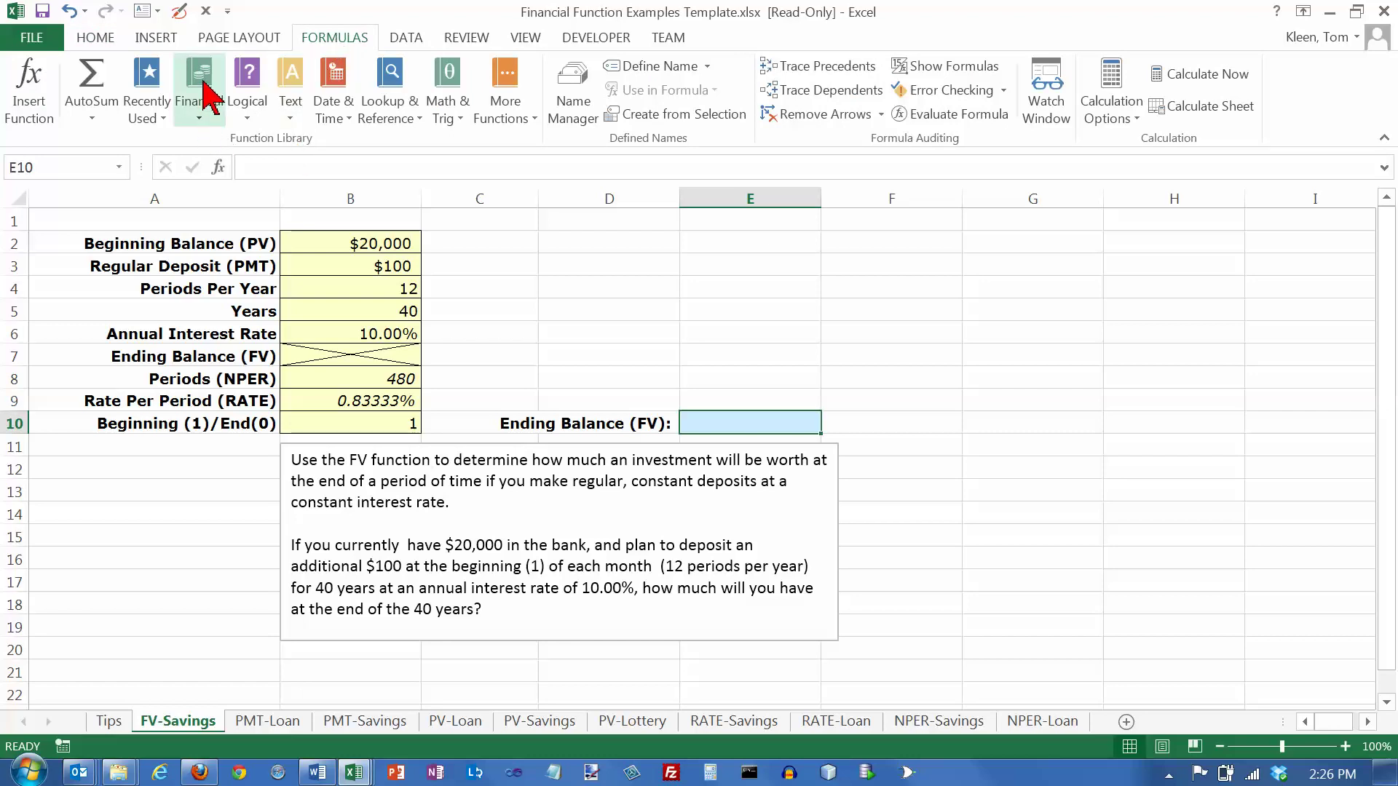
{"action": "left_click", "coordinate": [201, 116]}
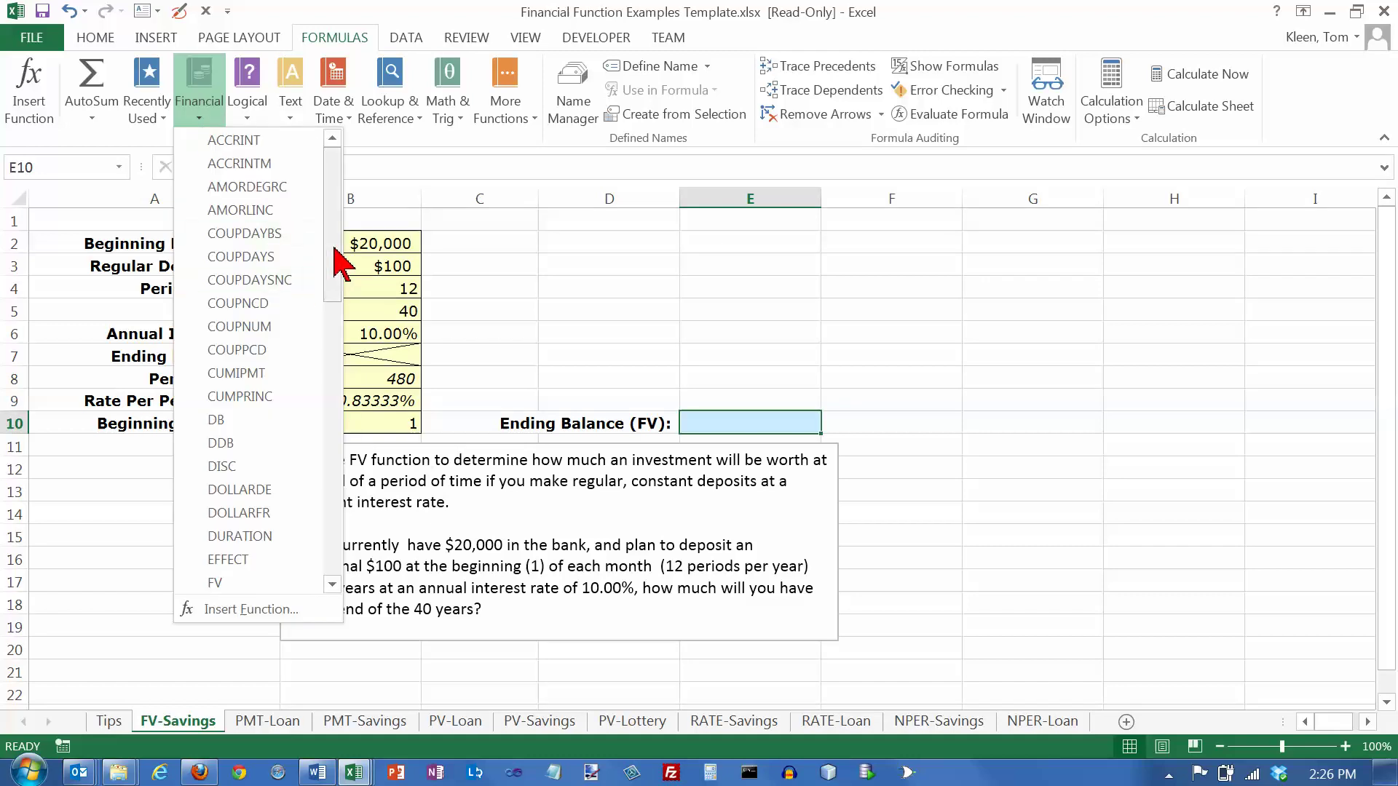
{"action": "left_click_drag", "start_coordinate": [336, 262], "coordinate": [339, 343]}
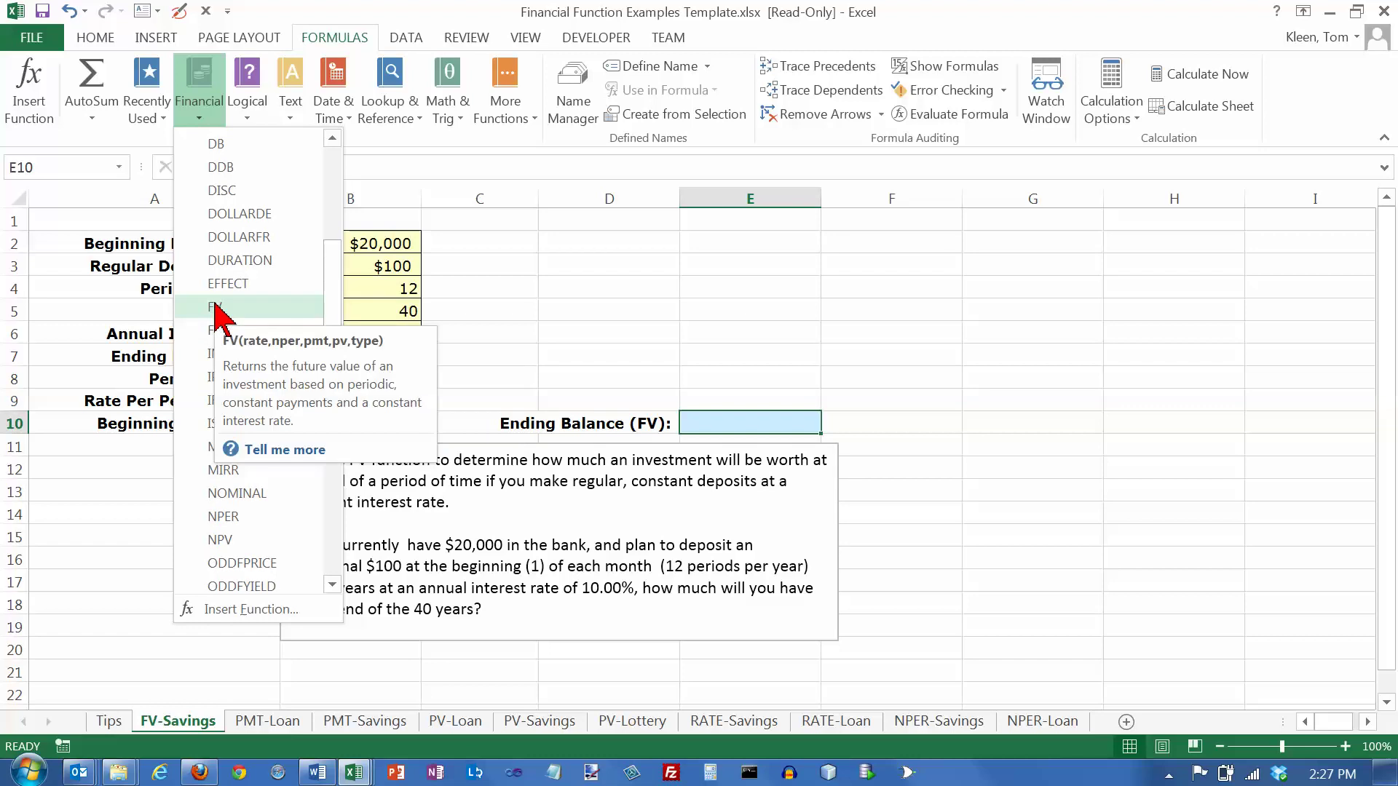
{"action": "left_click", "coordinate": [216, 307]}
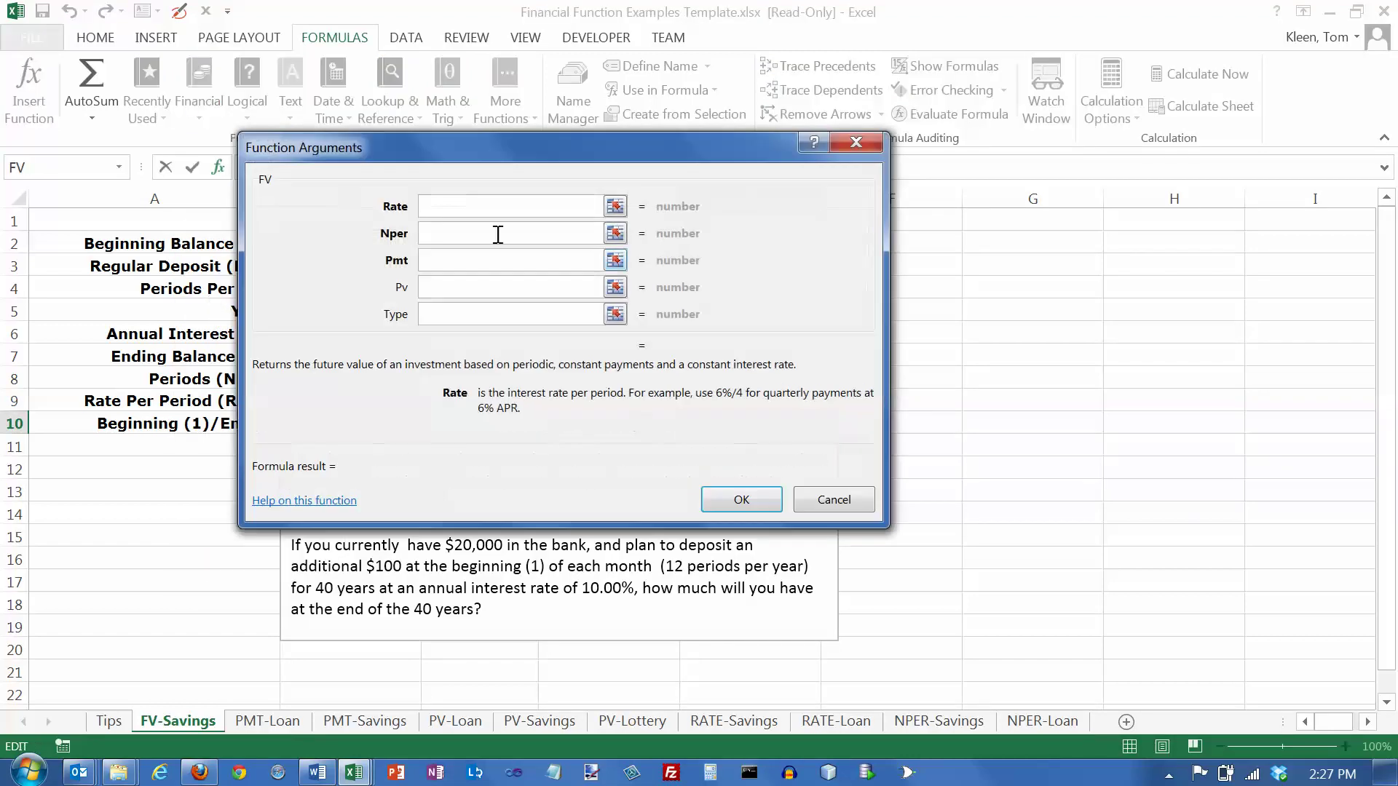
- Move the FV arguments dialog off the input table and set Rate to B9
{"action": "left_click_drag", "start_coordinate": [529, 148], "coordinate": [727, 29]}
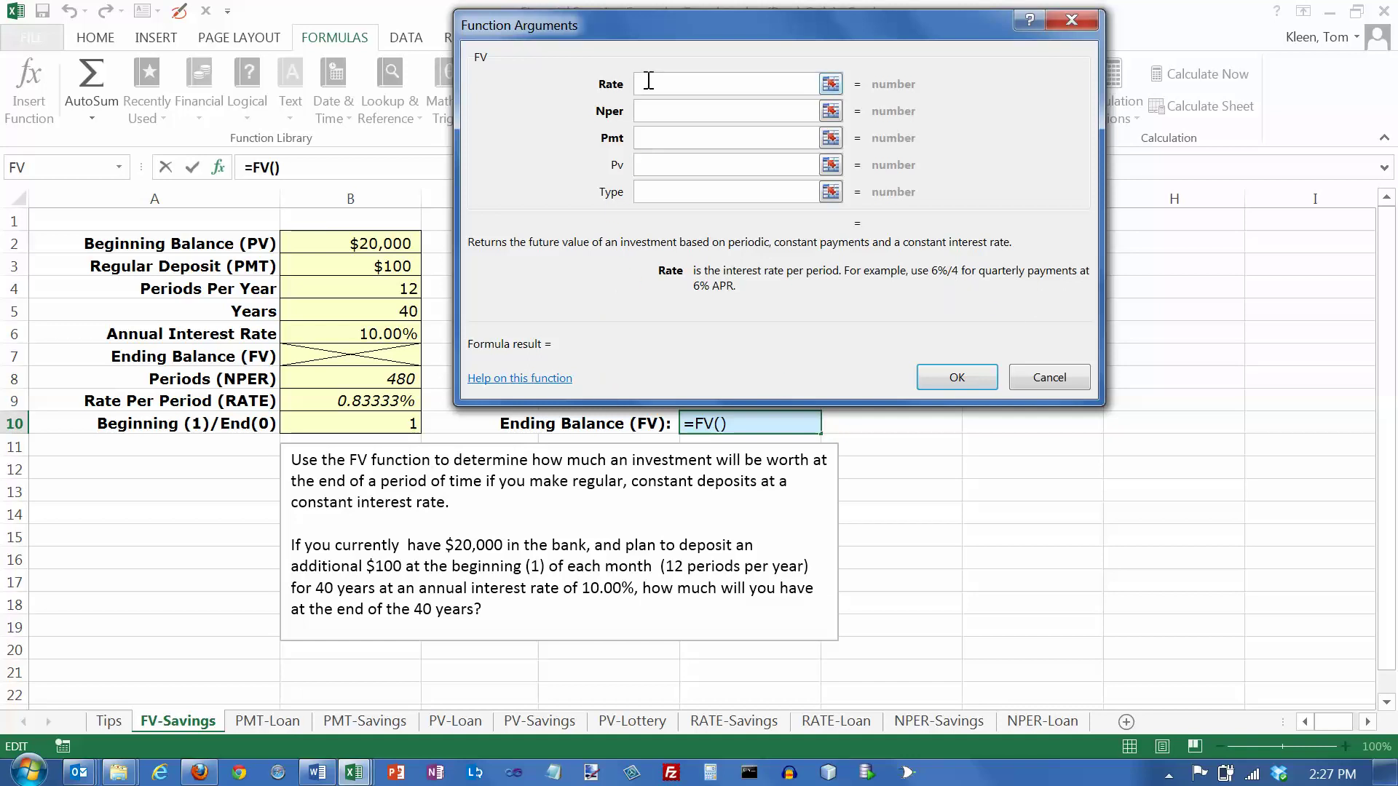
{"action": "left_click", "coordinate": [381, 400]}
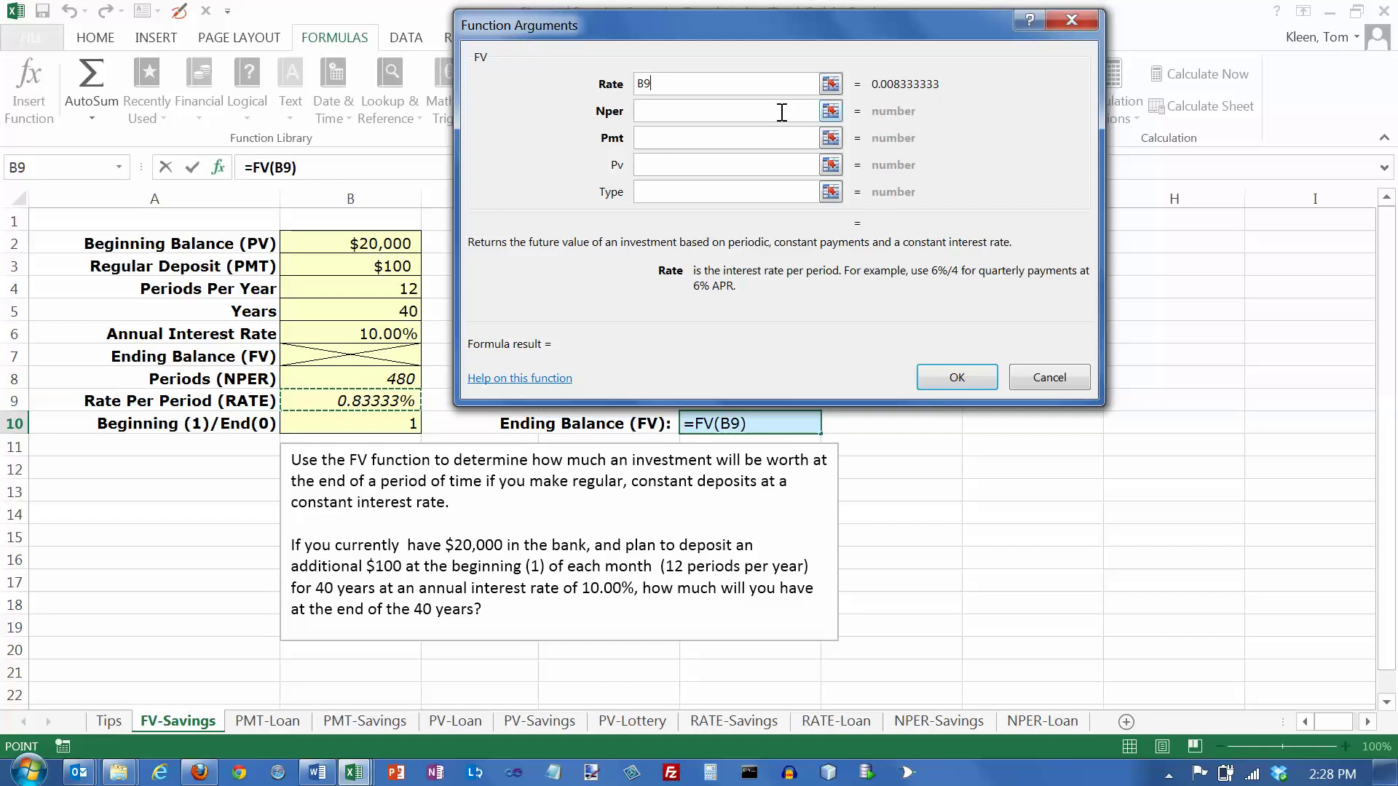
- Set the FV Nper argument to B8 and Pmt to B3
{"action": "left_click", "coordinate": [691, 115]}
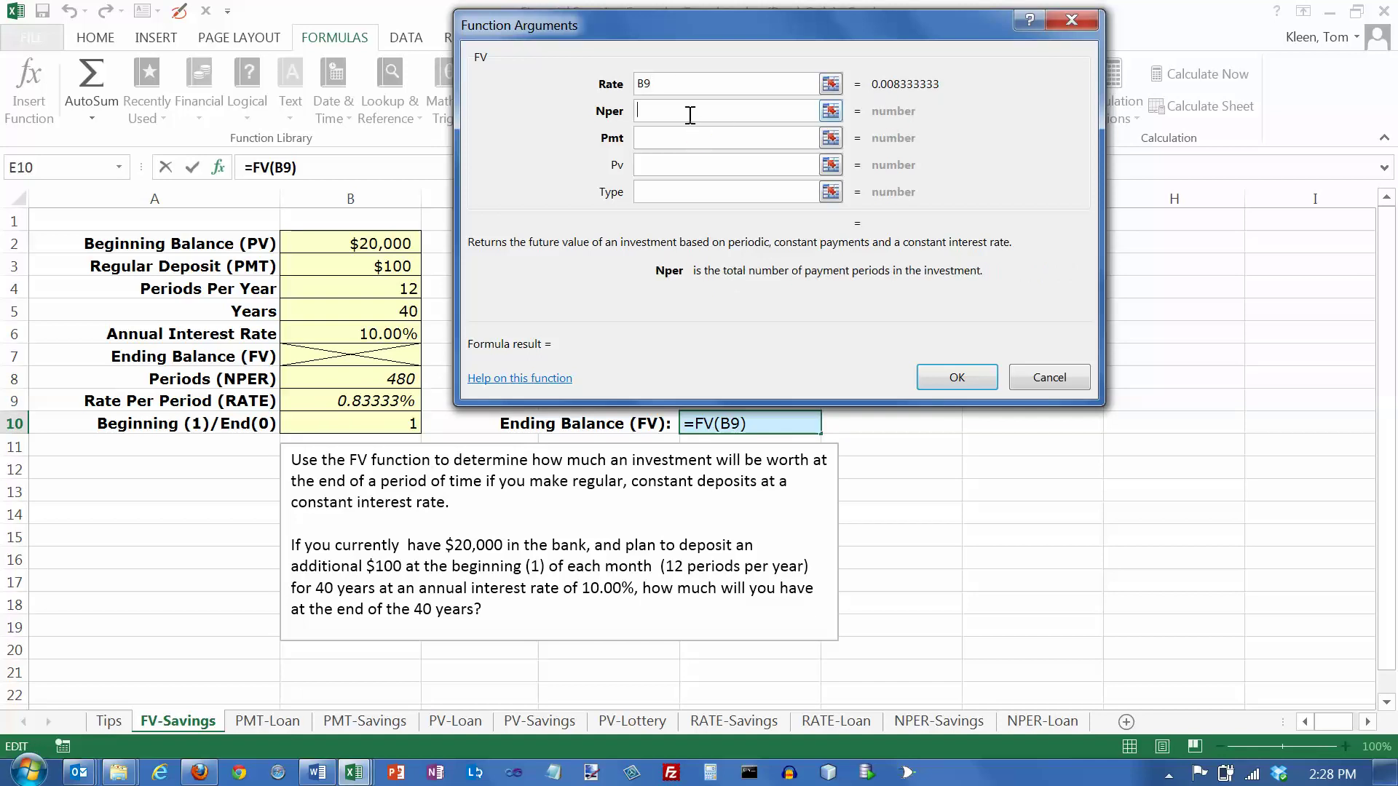
{"action": "left_click", "coordinate": [382, 380]}
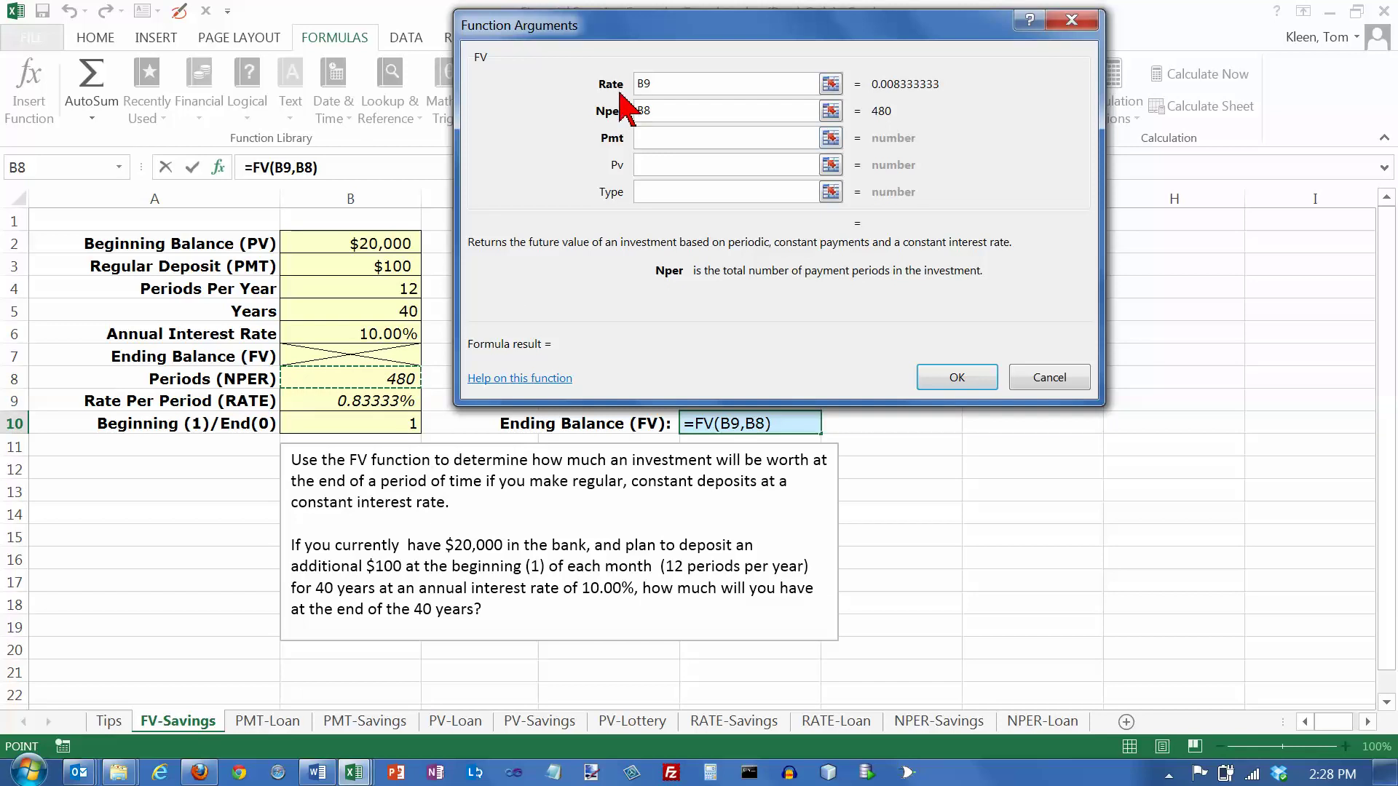
{"action": "left_click", "coordinate": [646, 136]}
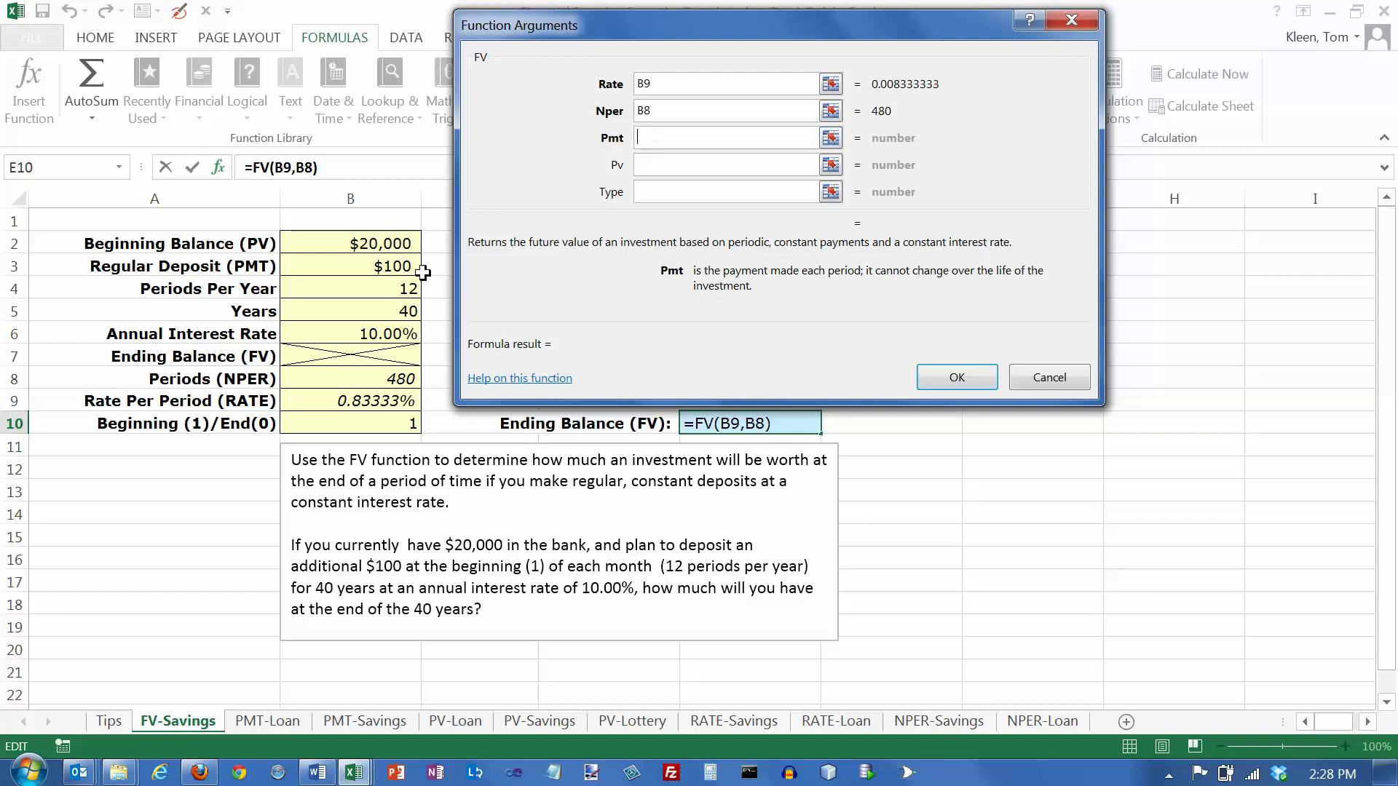
{"action": "left_click", "coordinate": [393, 270]}
{"action": "left_click", "coordinate": [640, 141]}
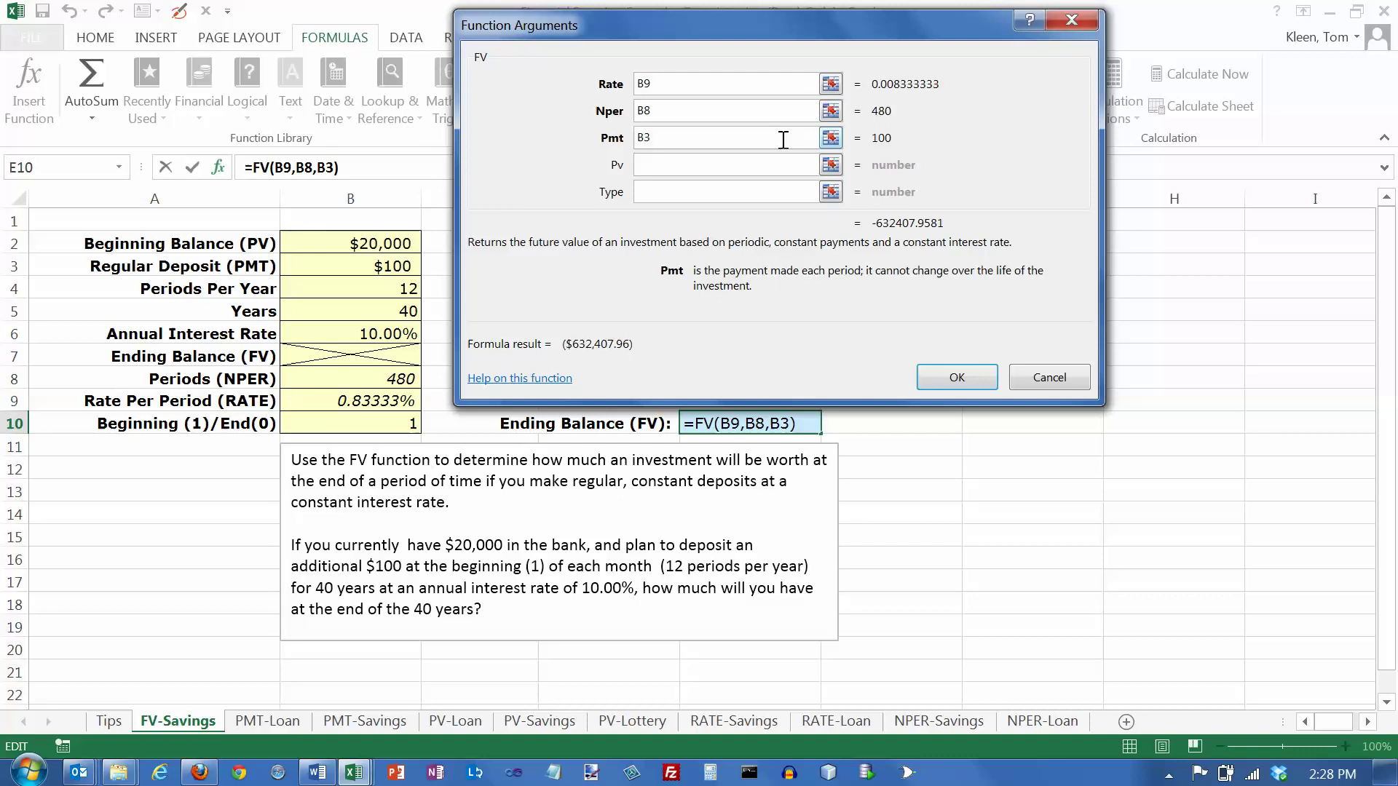
- Make Pmt -B3, Pv -B2 and Type B10, then confirm =FV(B9,B8,-B3,-B2,B10)
{"action": "type", "text": "-"}
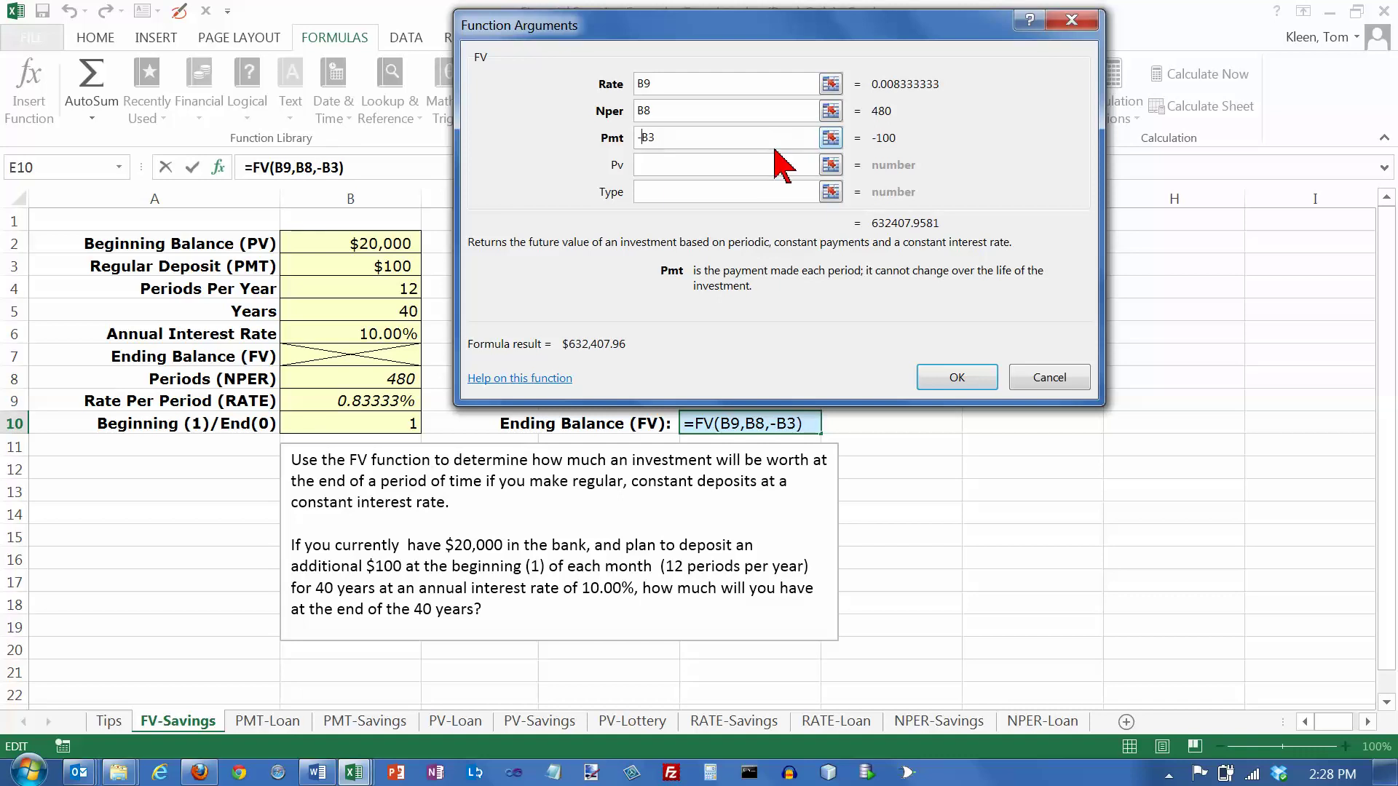
{"action": "left_click", "coordinate": [667, 167]}
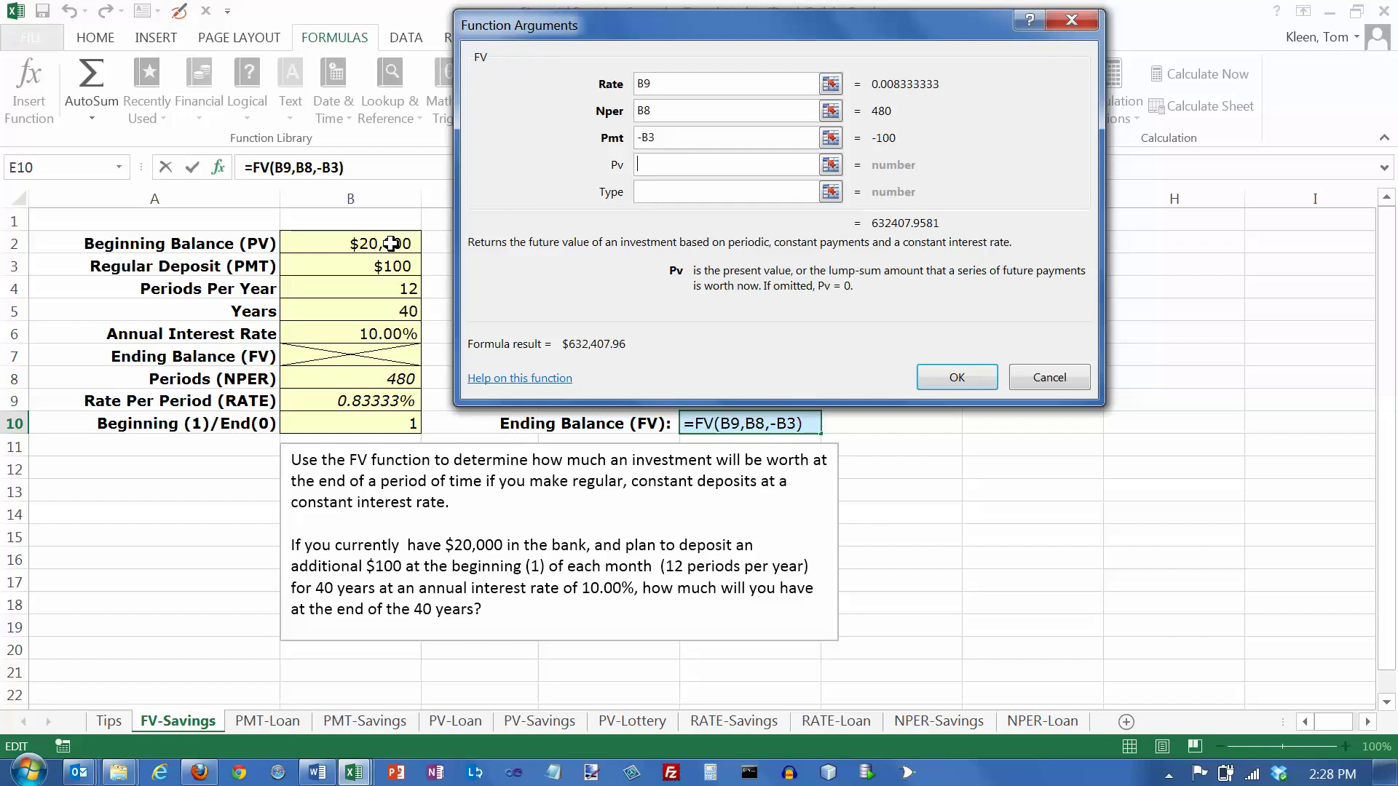
{"action": "type", "text": "-"}
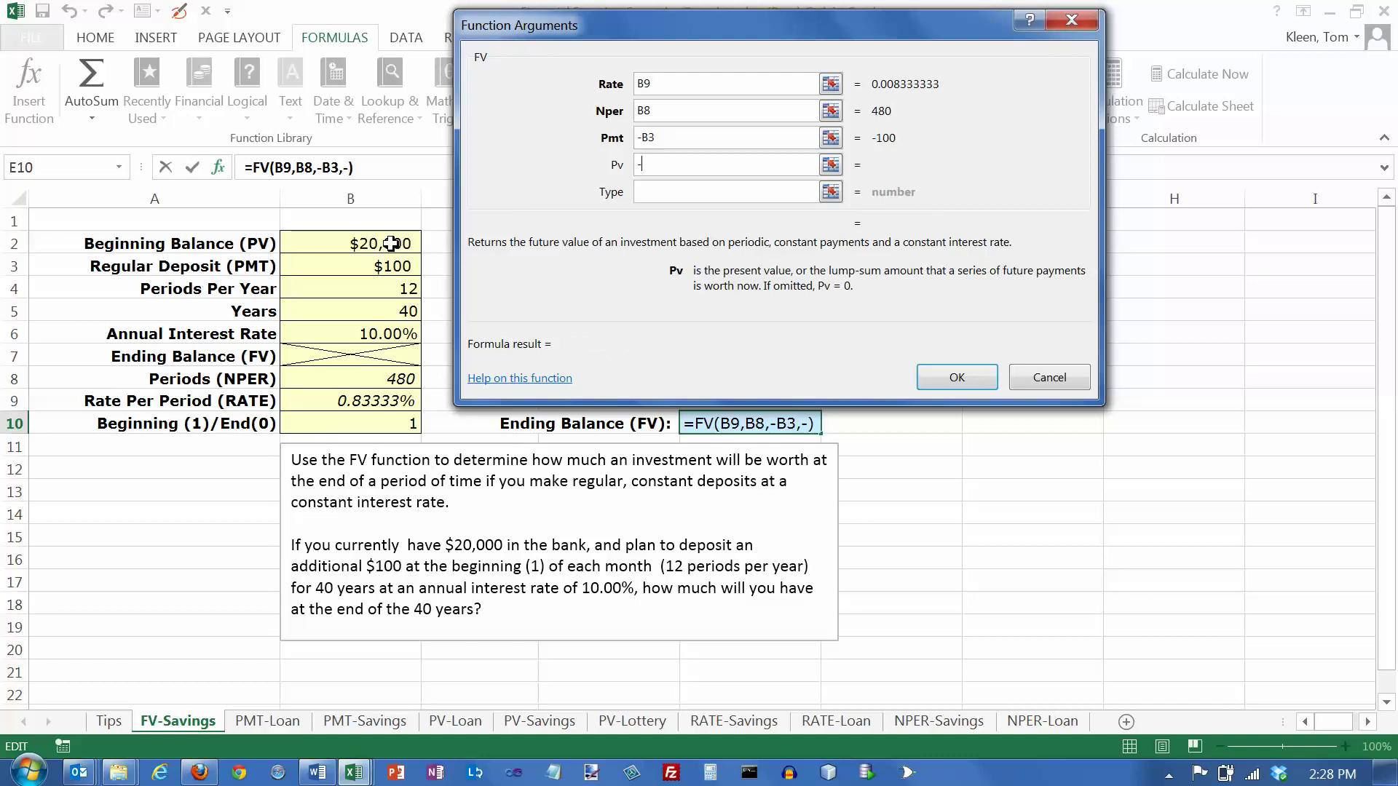
{"action": "left_click", "coordinate": [391, 243]}
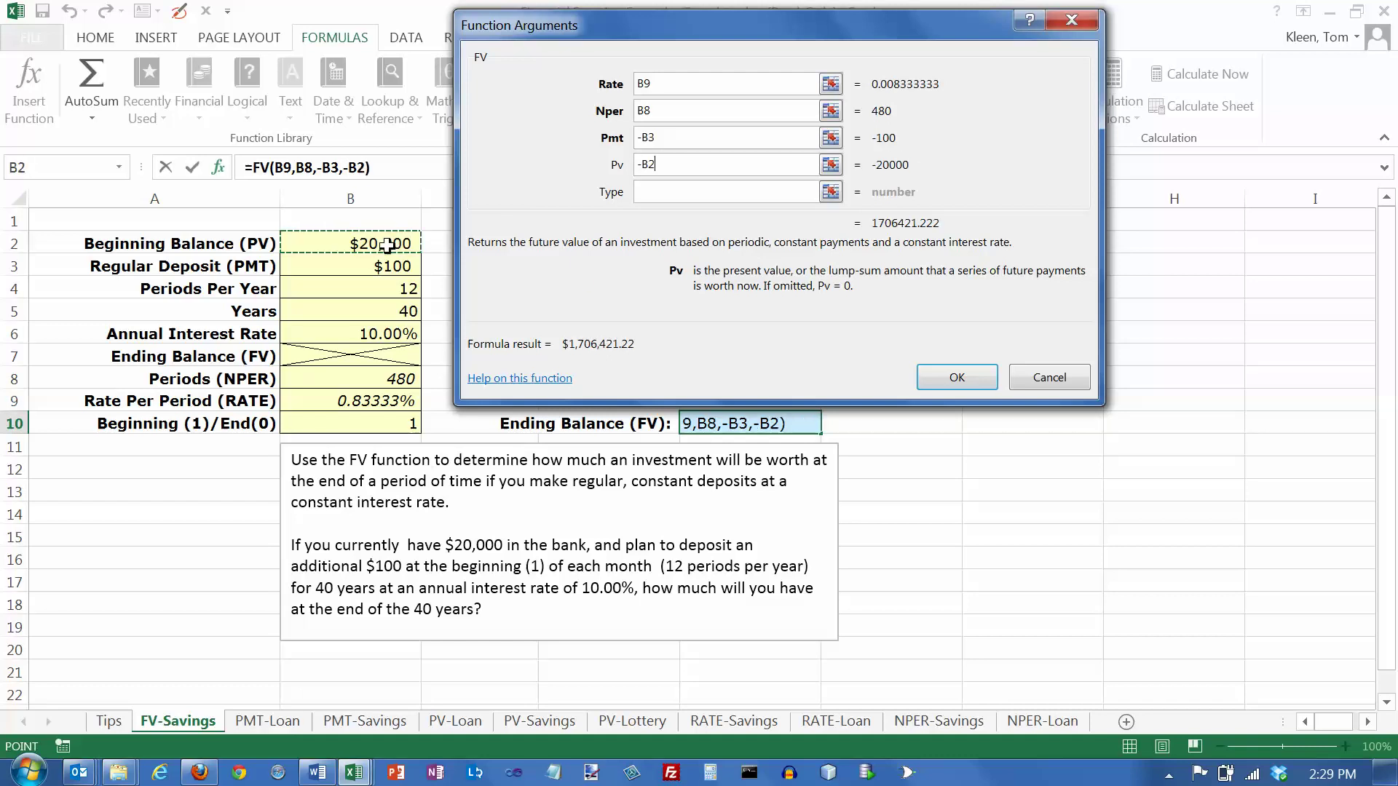
{"action": "left_click", "coordinate": [658, 193]}
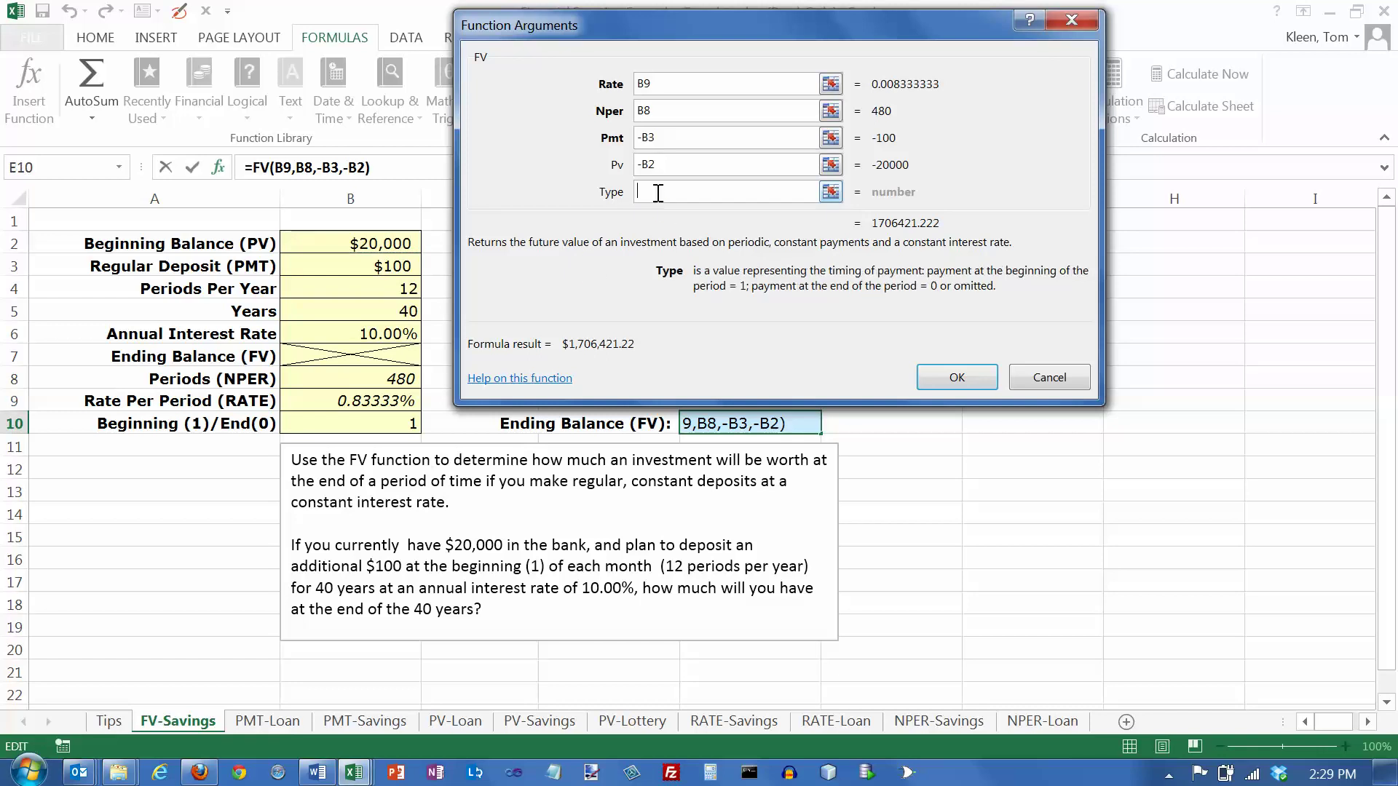
{"action": "left_click", "coordinate": [405, 424]}
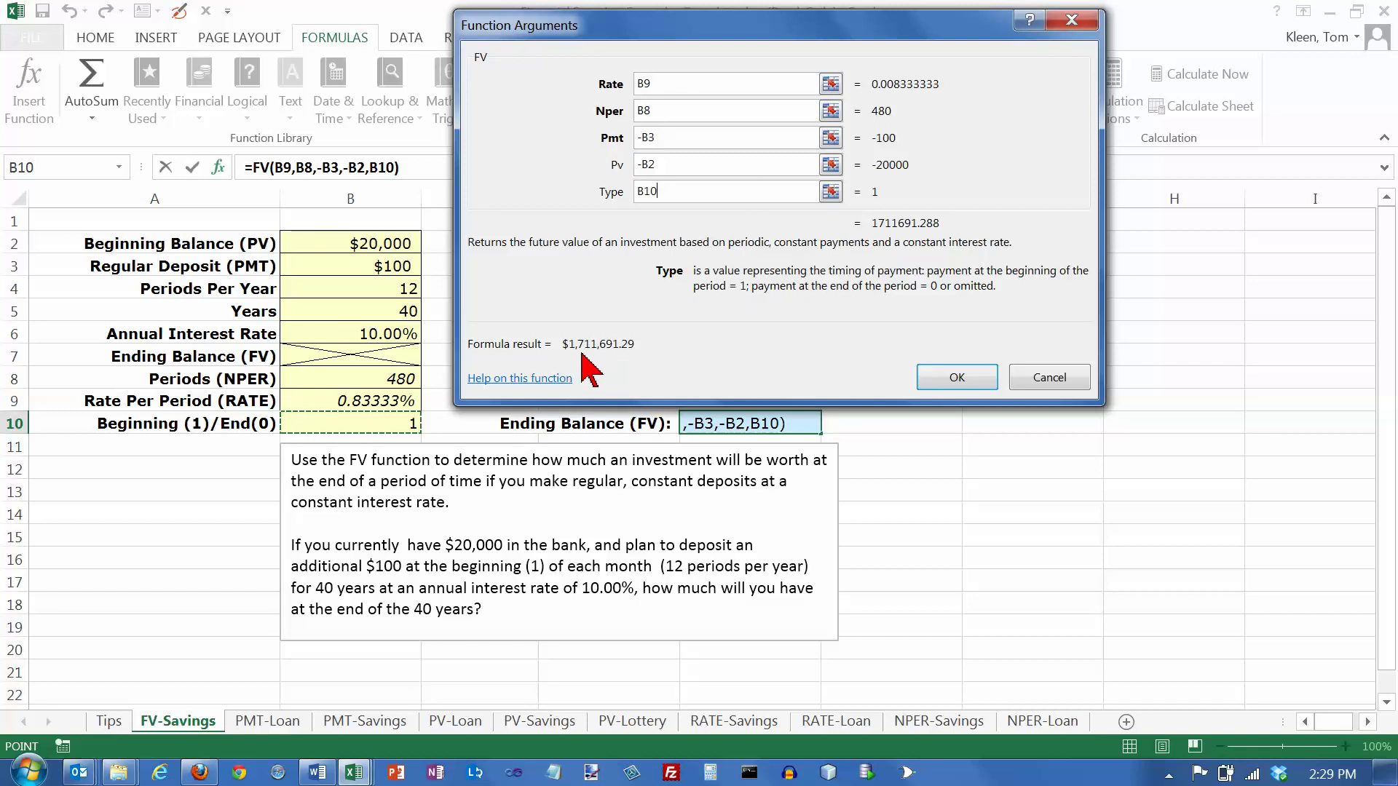
{"action": "left_click", "coordinate": [974, 378]}
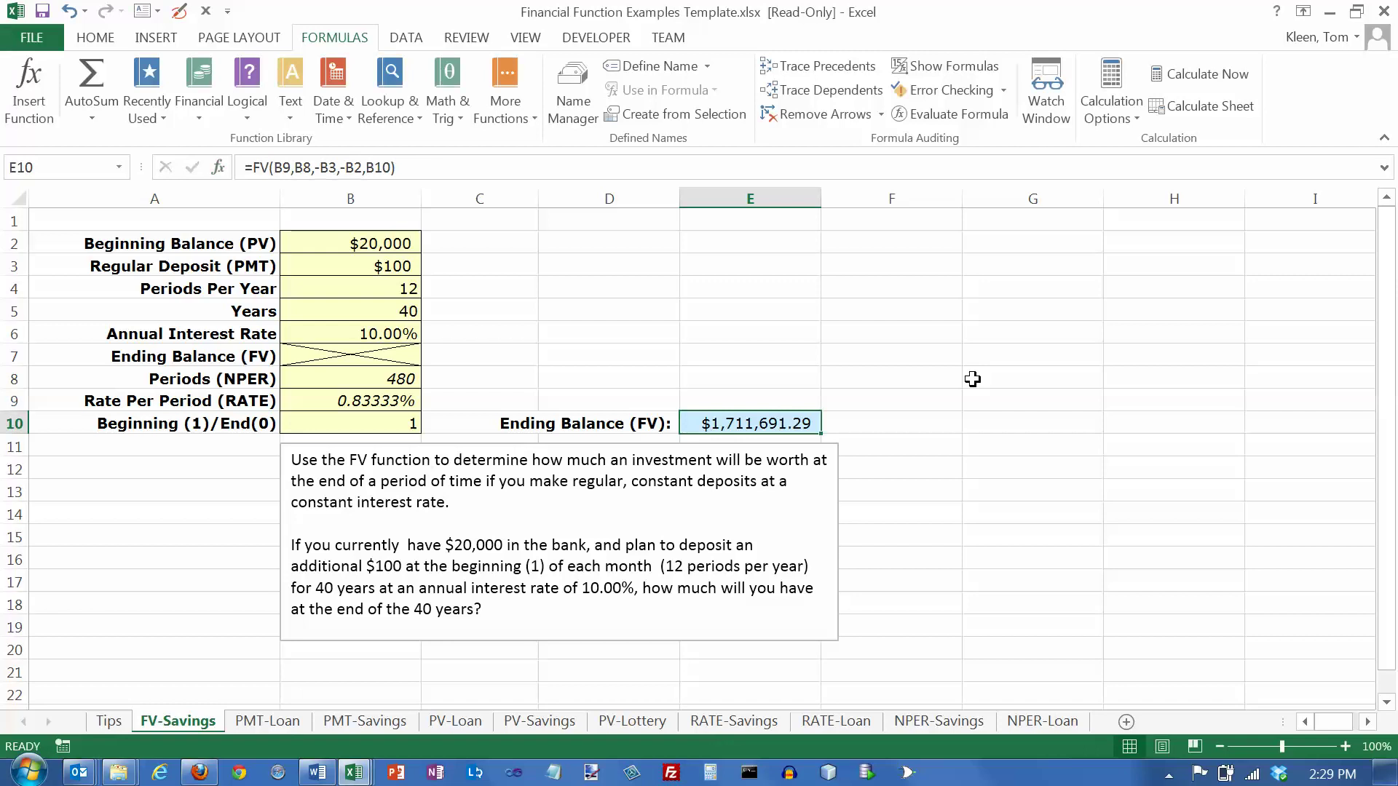
{"action": "left_click", "coordinate": [375, 240]}
{"action": "left_click", "coordinate": [380, 267]}
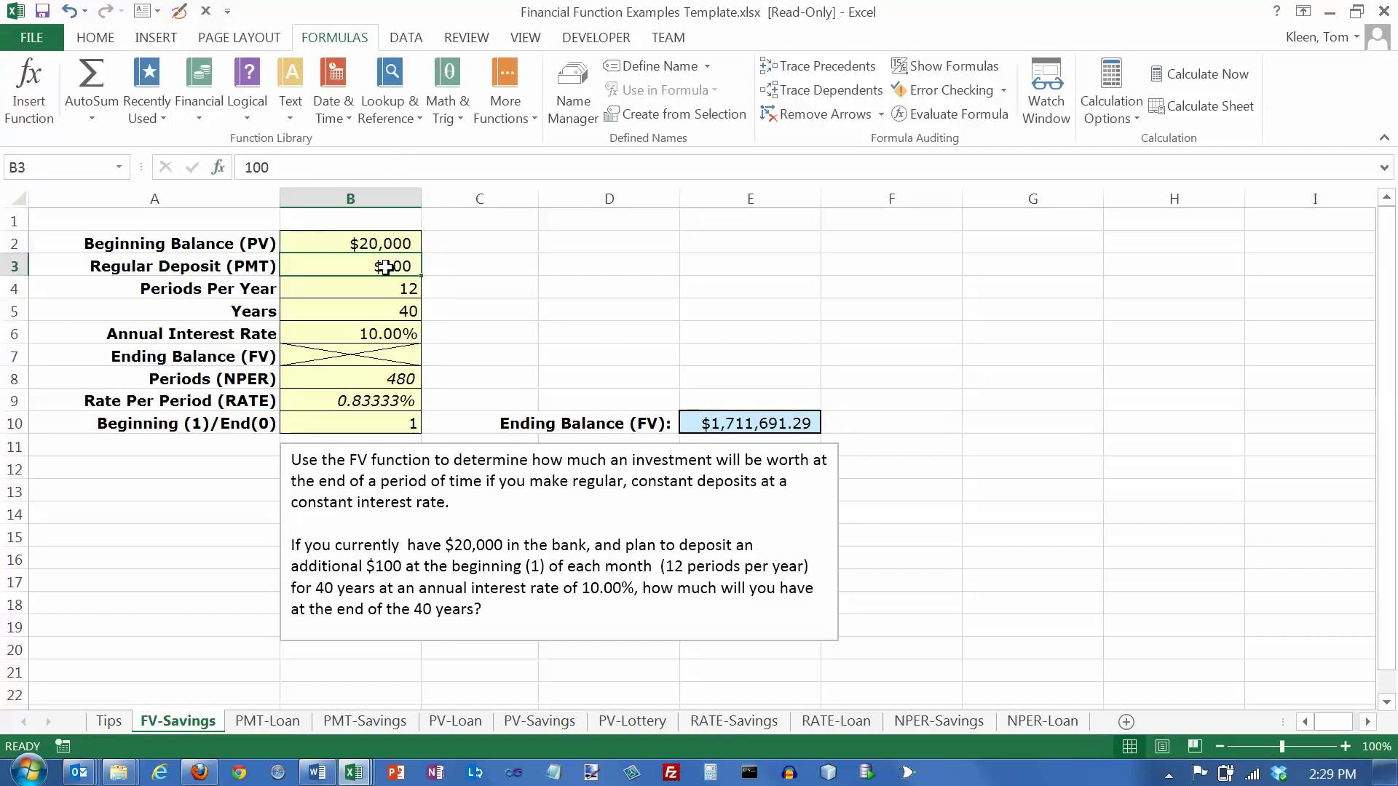
{"action": "left_click", "coordinate": [394, 314]}
{"action": "left_click", "coordinate": [412, 331]}
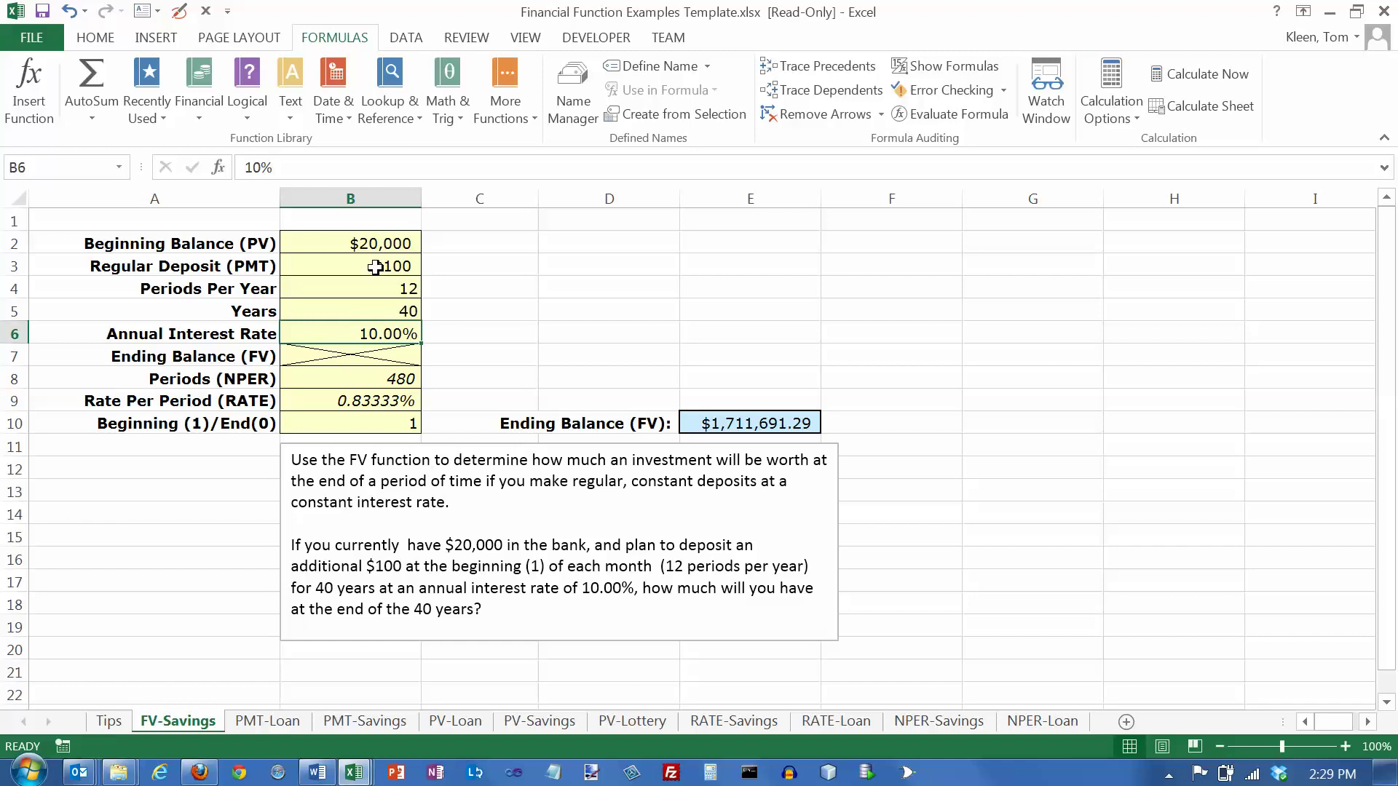
- Change the inputs to a $0 beginning balance, $250 deposit, 45 years and 8%
{"action": "left_click", "coordinate": [377, 245]}
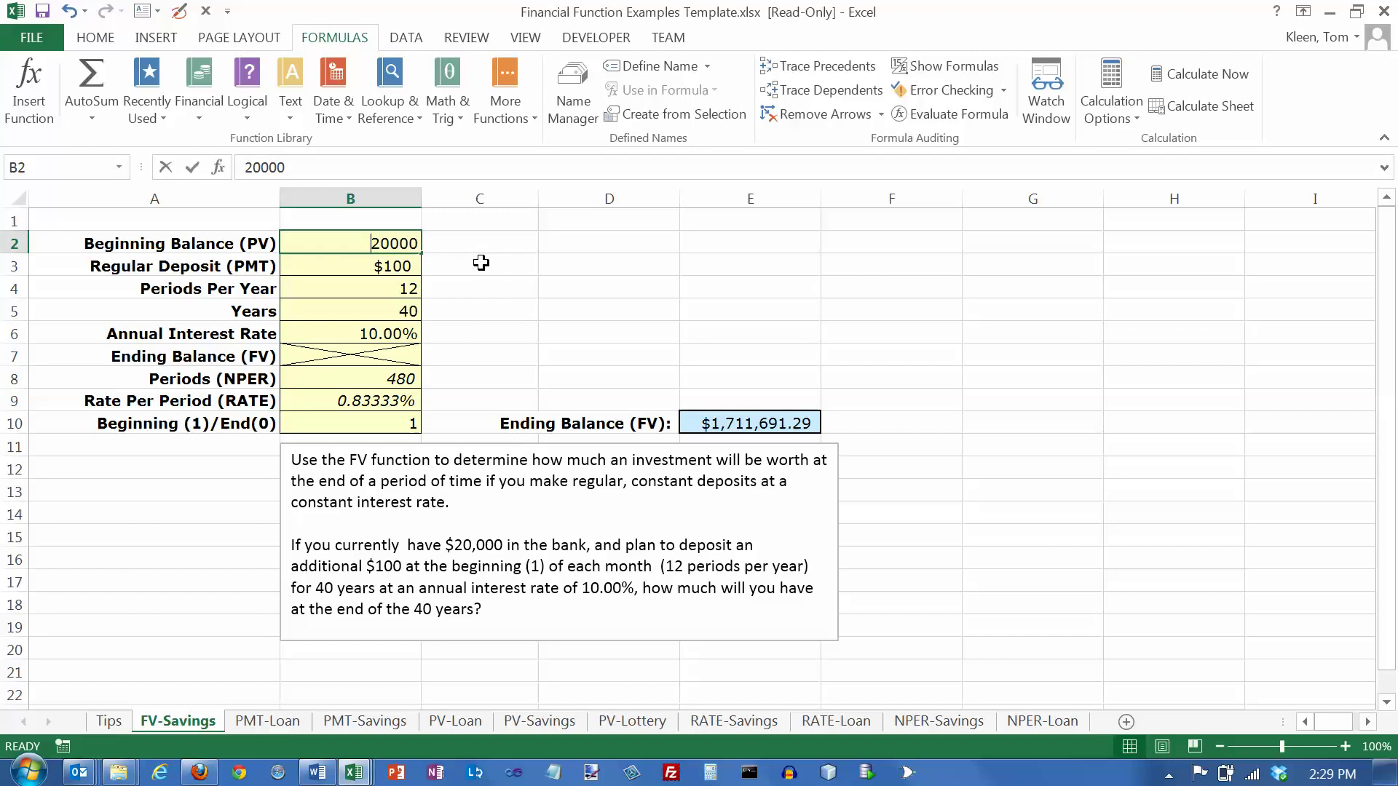
{"action": "type", "text": "0"}
{"action": "key", "text": "Return"}
{"action": "type", "text": "250"}
{"action": "key", "text": "Return"}
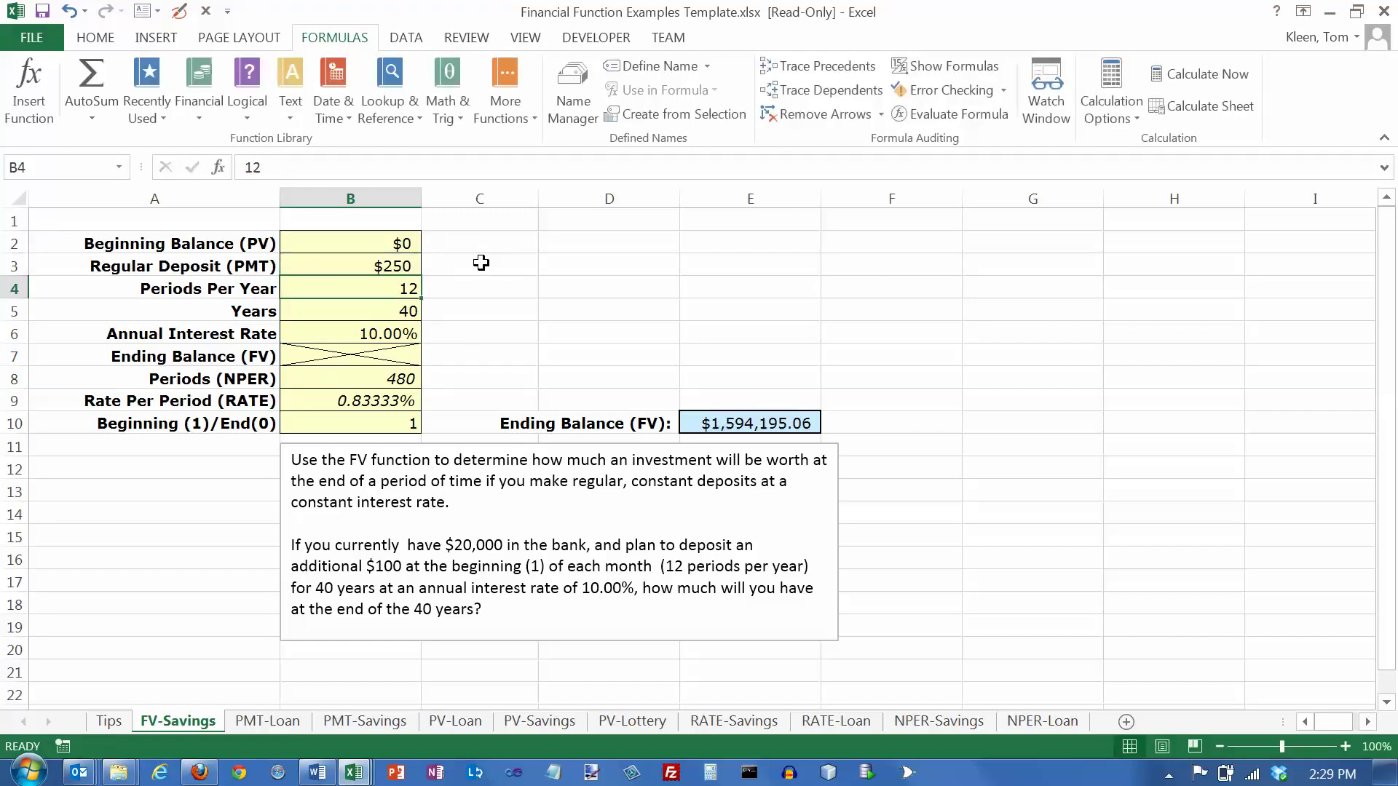
{"action": "key", "text": "Return"}
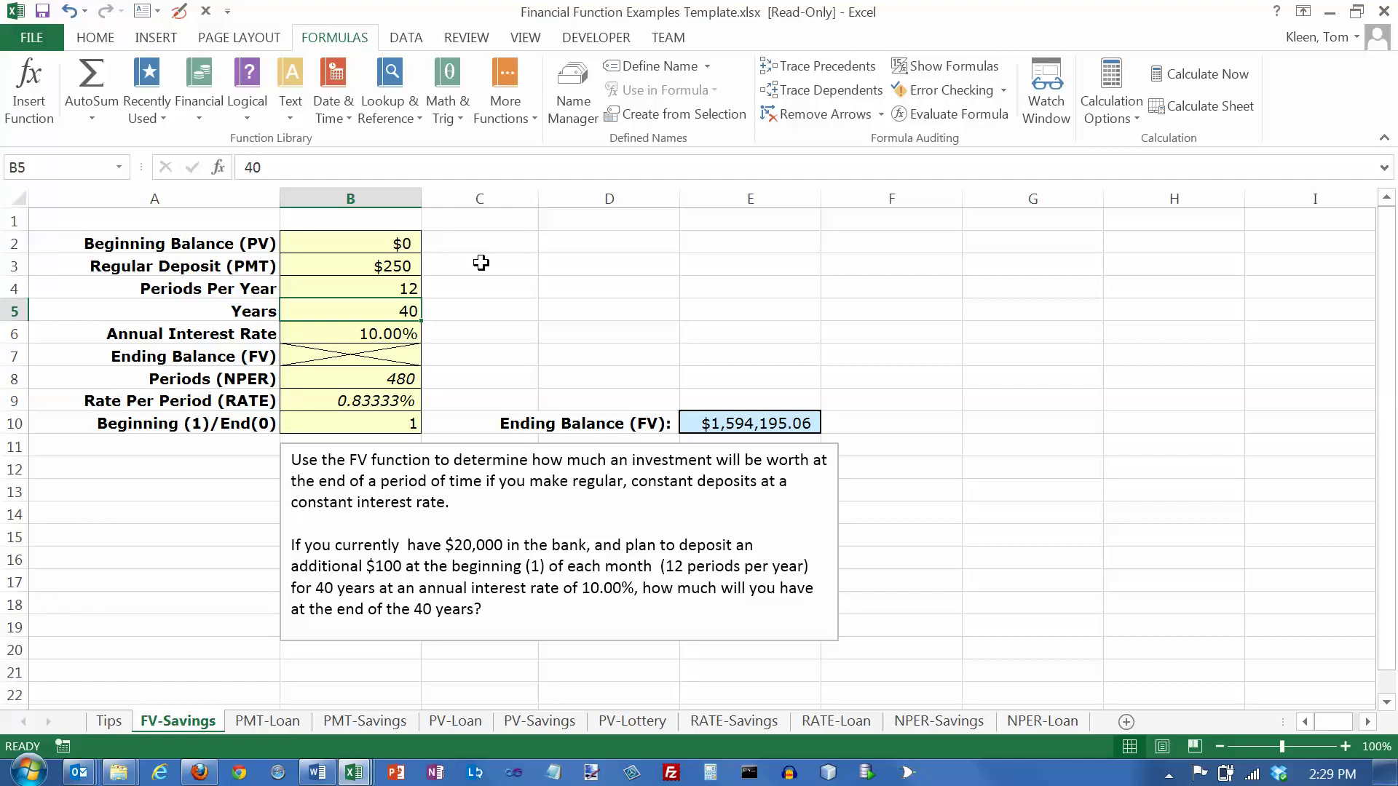
{"action": "type", "text": "45"}
{"action": "key", "text": "Return"}
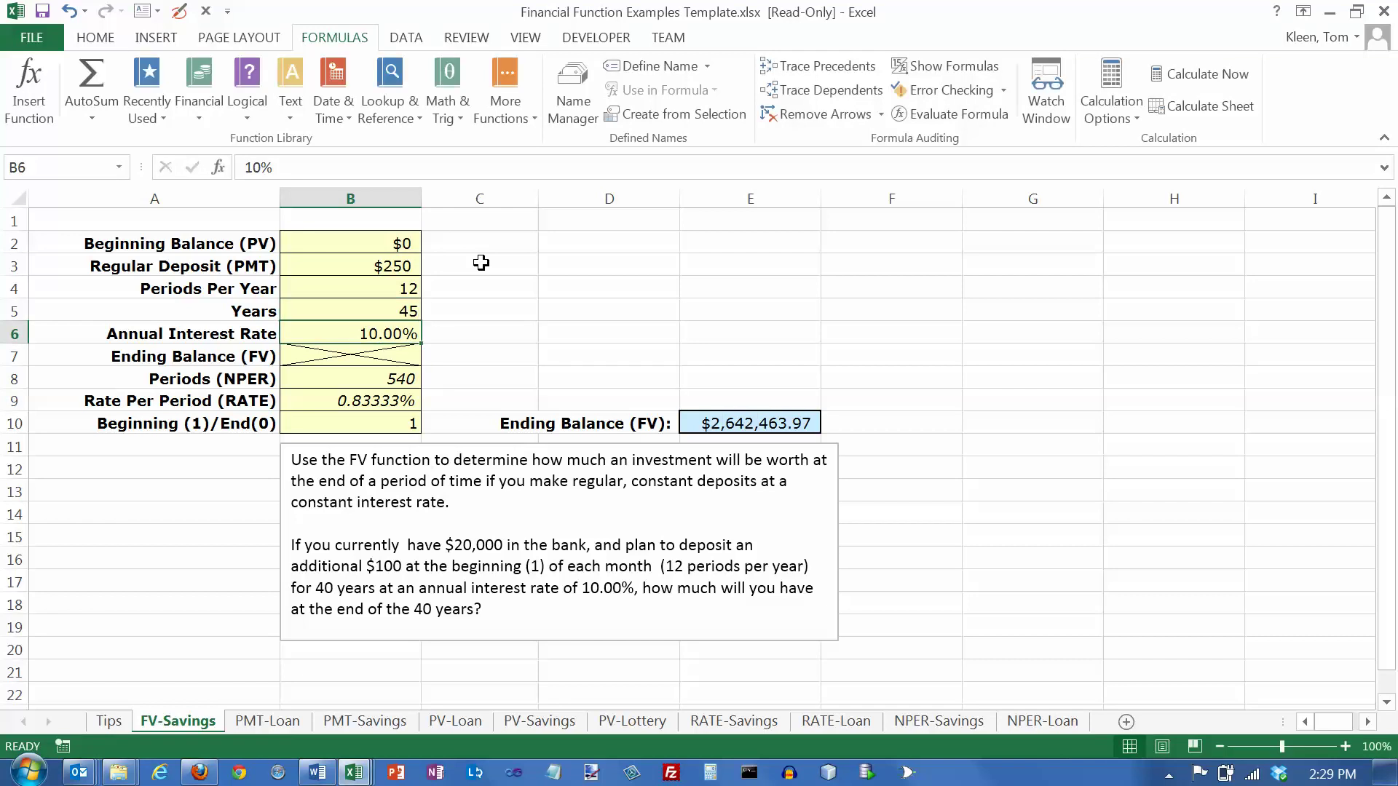
{"action": "type", "text": "8"}
{"action": "key", "text": "Return"}
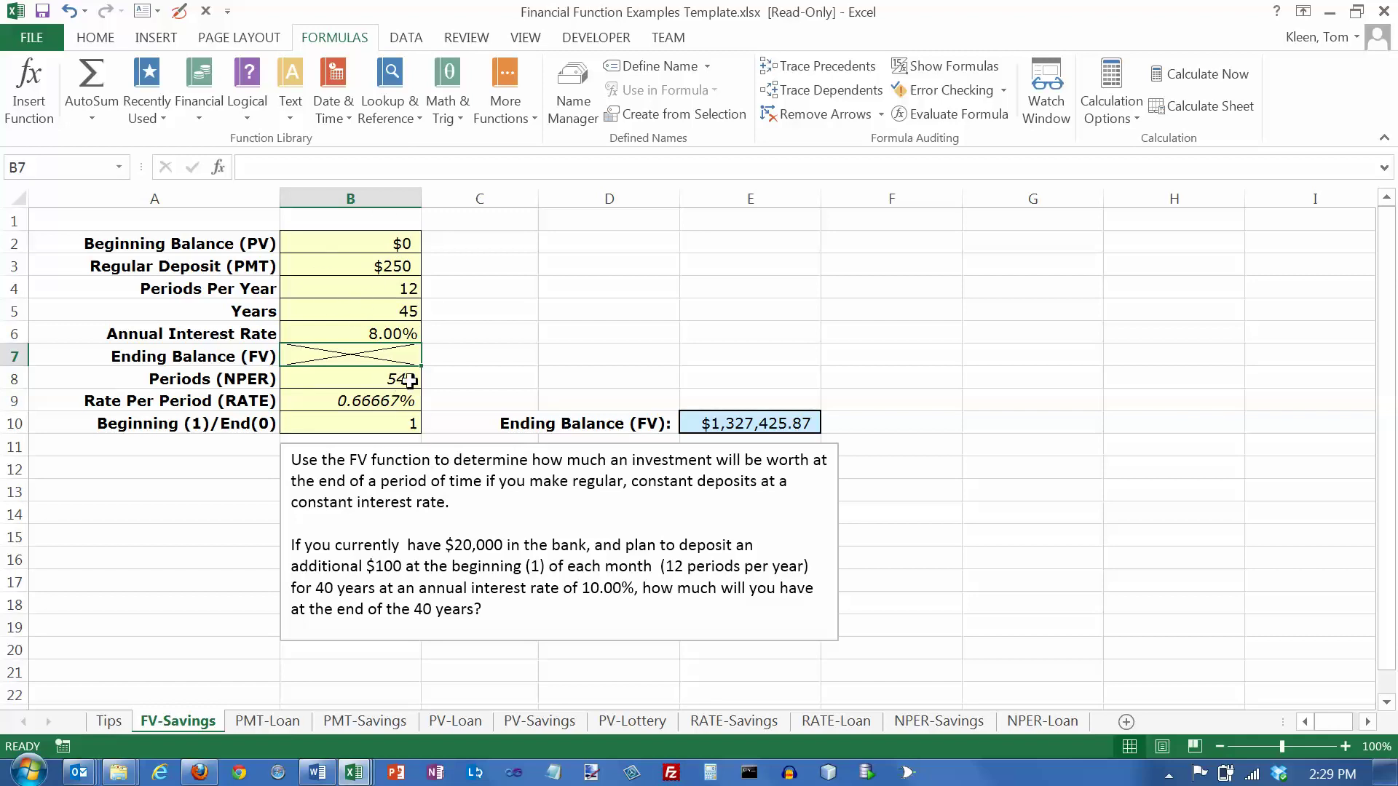
- Check E10's FV result and highlight 'regular, constant deposits' and 'constant interest rate' in the notes
{"action": "left_click", "coordinate": [745, 424]}
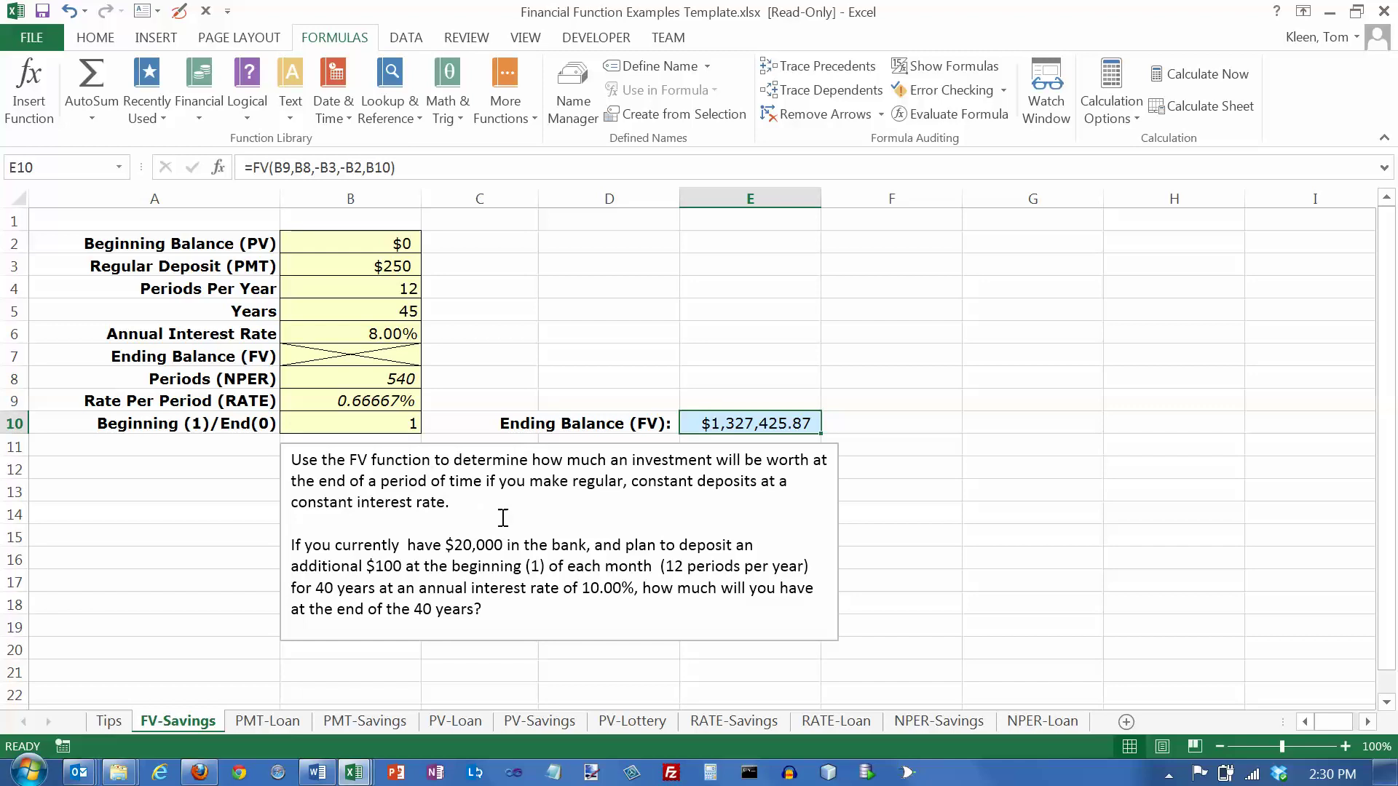
{"action": "left_click_drag", "start_coordinate": [571, 480], "coordinate": [793, 482]}
{"action": "left_click_drag", "start_coordinate": [451, 502], "coordinate": [291, 502]}
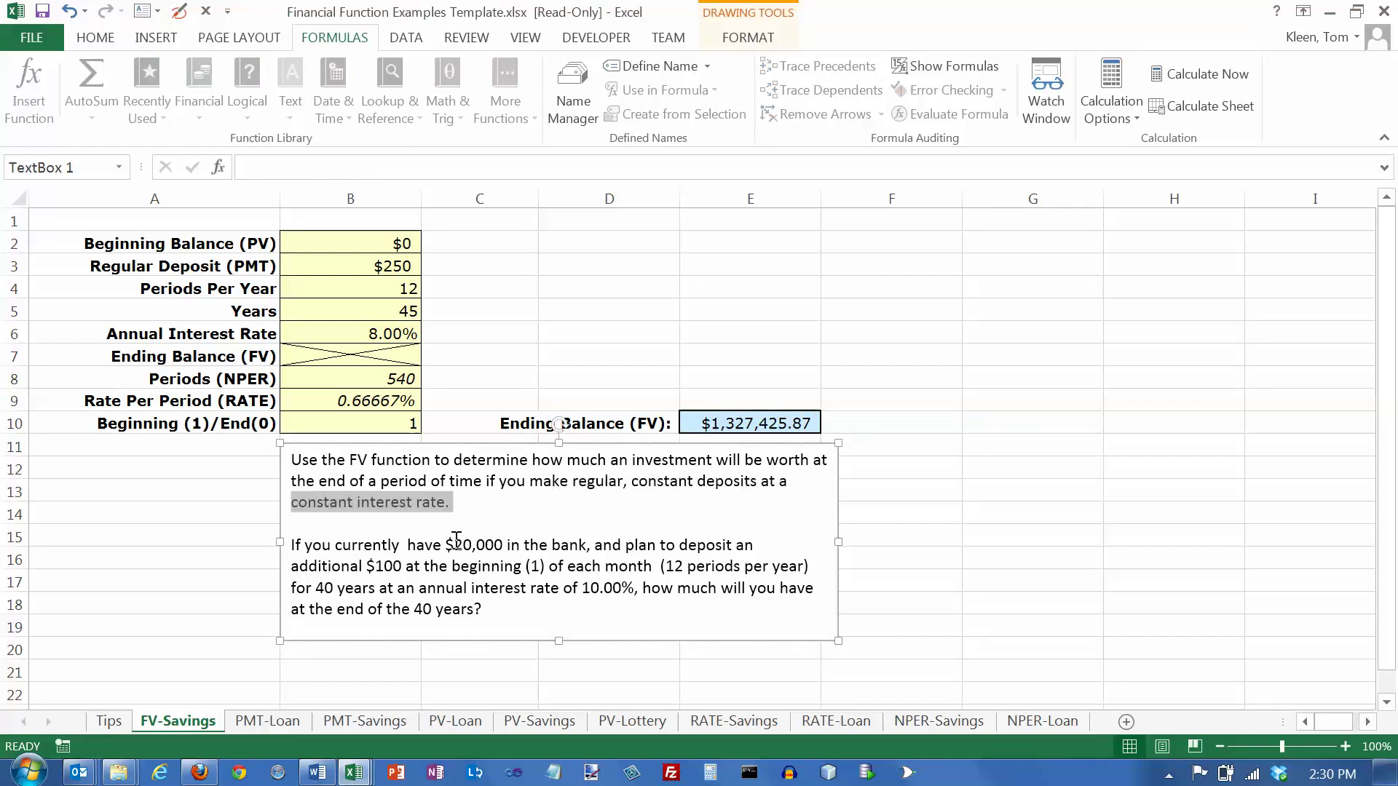